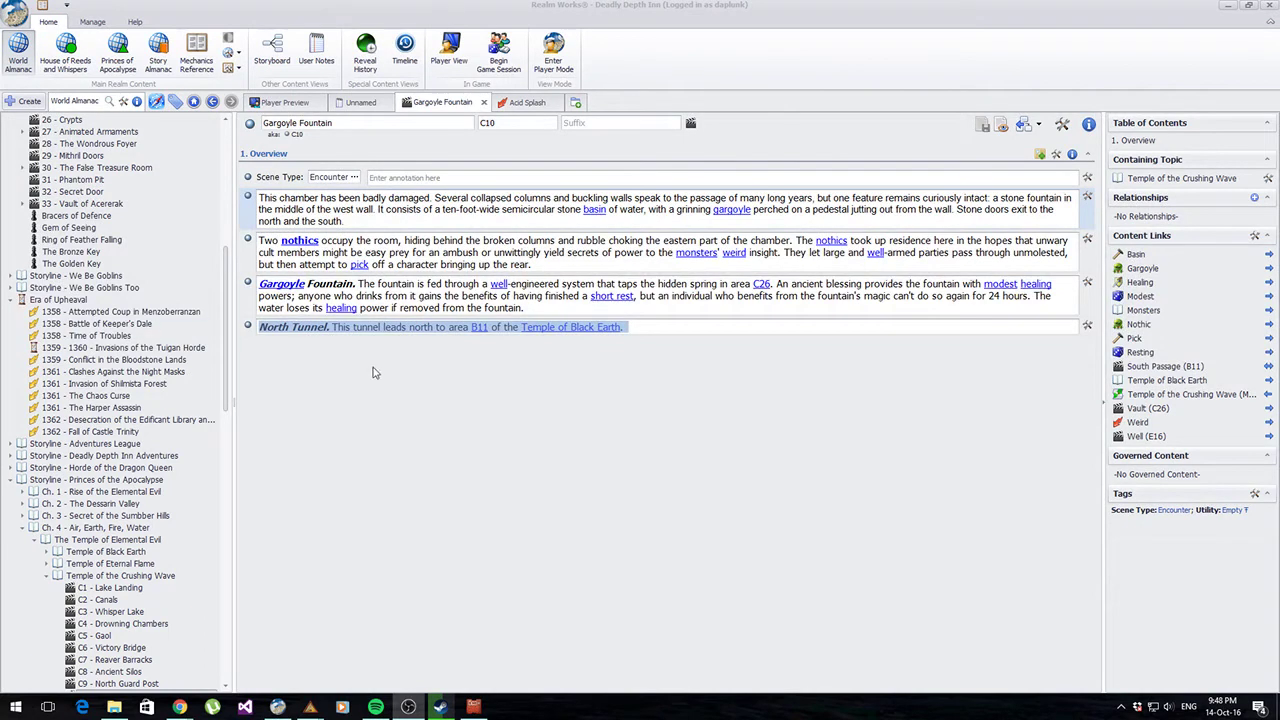
Step: Collapse the entire World Almanac hierarchy, and expand and open the Era of Upheaval time period under Events
{"action": "scroll", "coordinate": [82, 250], "scroll_direction": "up", "scroll_amount": 6}
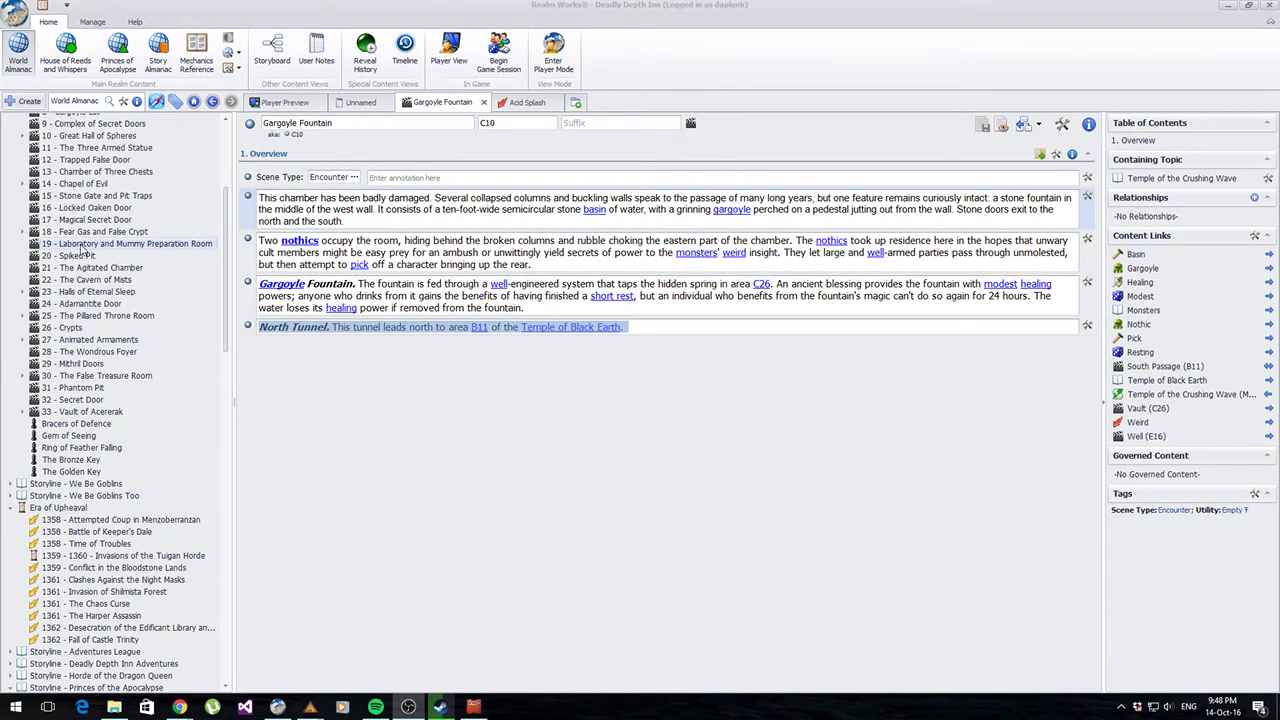
{"action": "scroll", "coordinate": [195, 302], "scroll_direction": "down", "scroll_amount": 4}
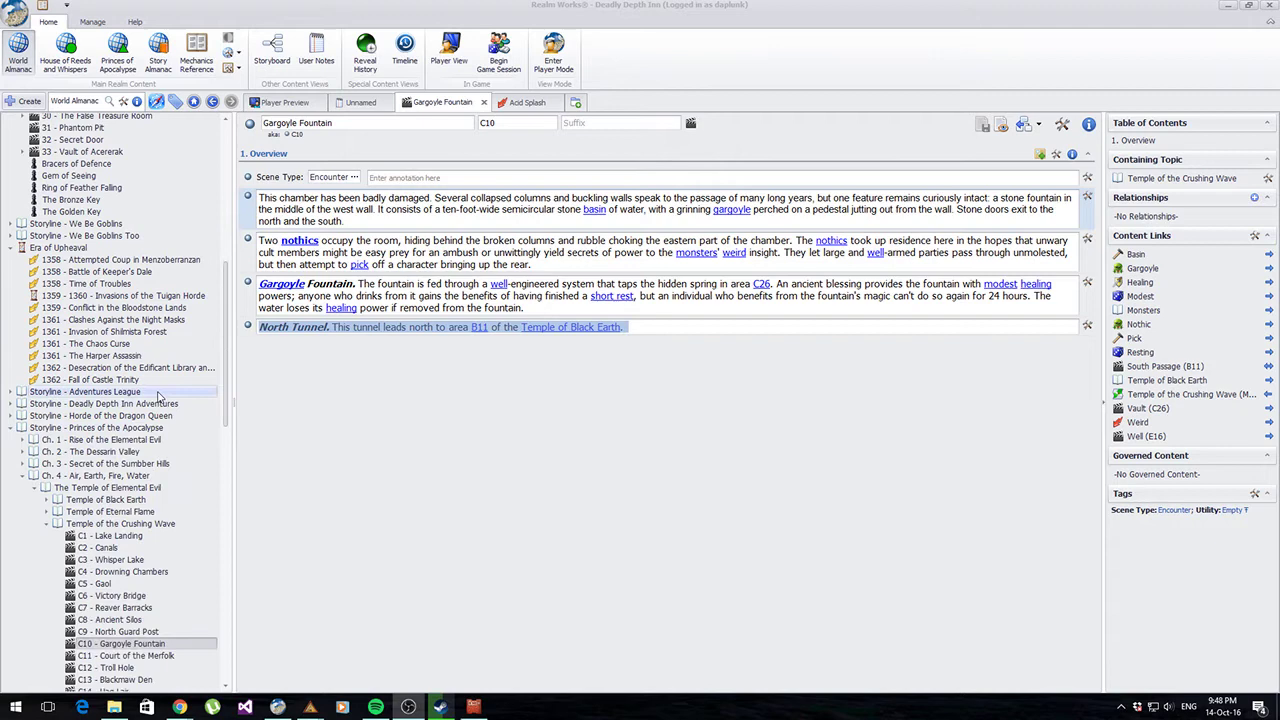
{"action": "scroll", "coordinate": [195, 302], "scroll_direction": "up", "scroll_amount": 6}
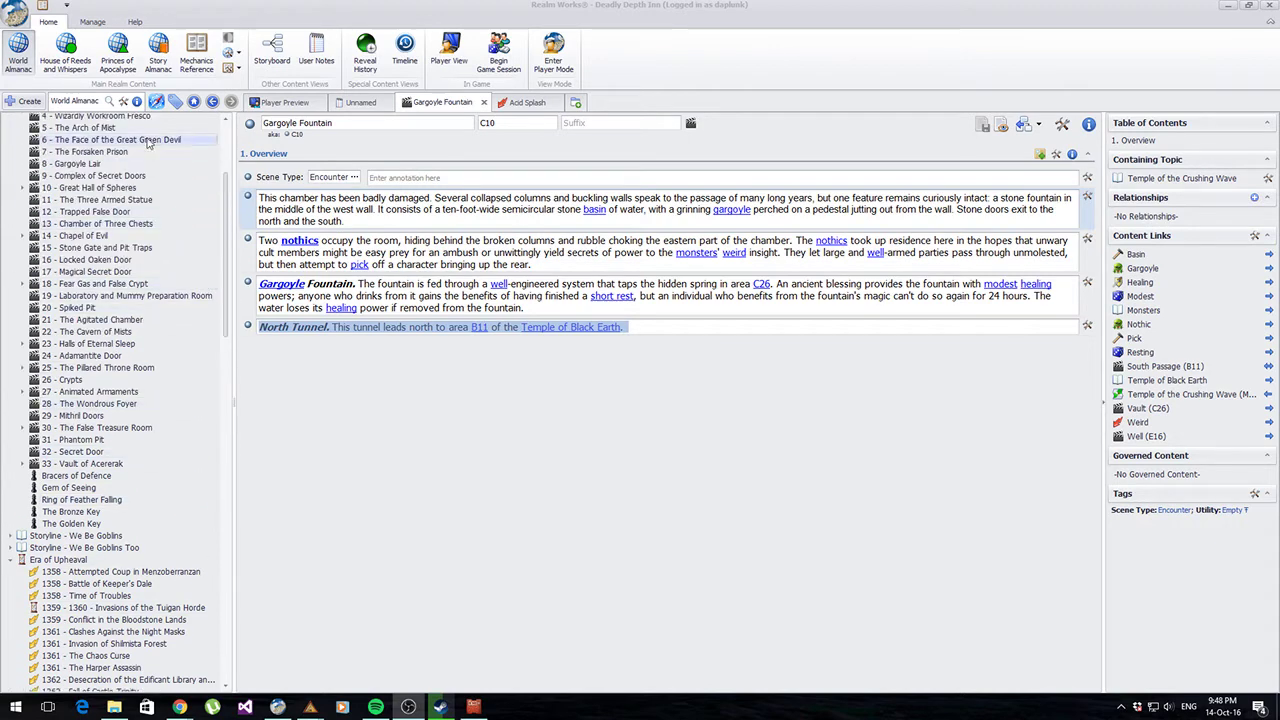
{"action": "left_click", "coordinate": [137, 101]}
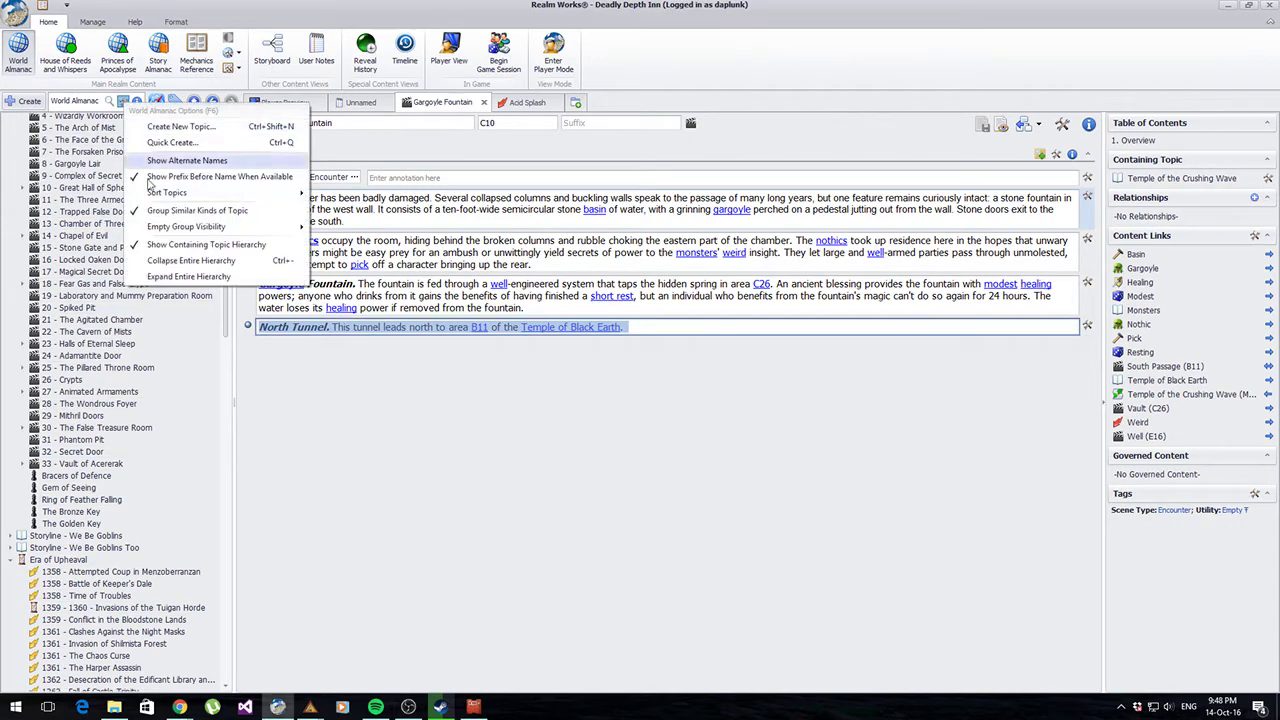
{"action": "left_click", "coordinate": [190, 261]}
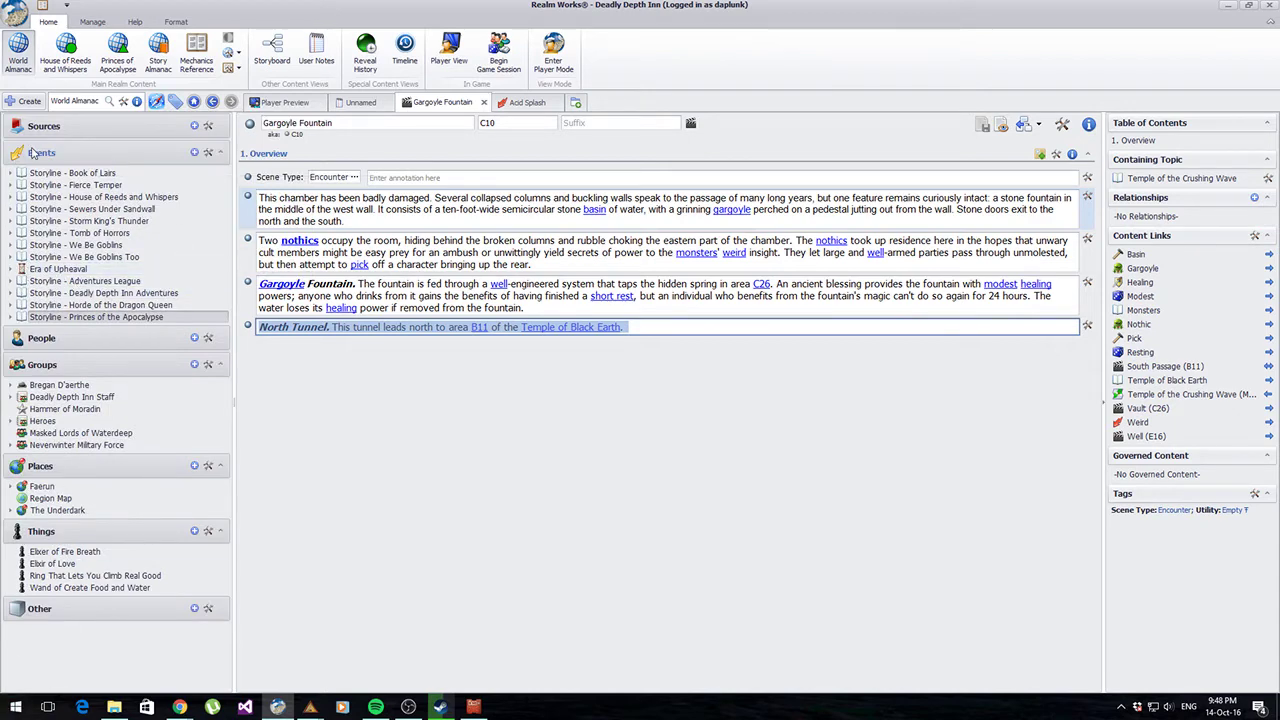
{"action": "left_click", "coordinate": [12, 269]}
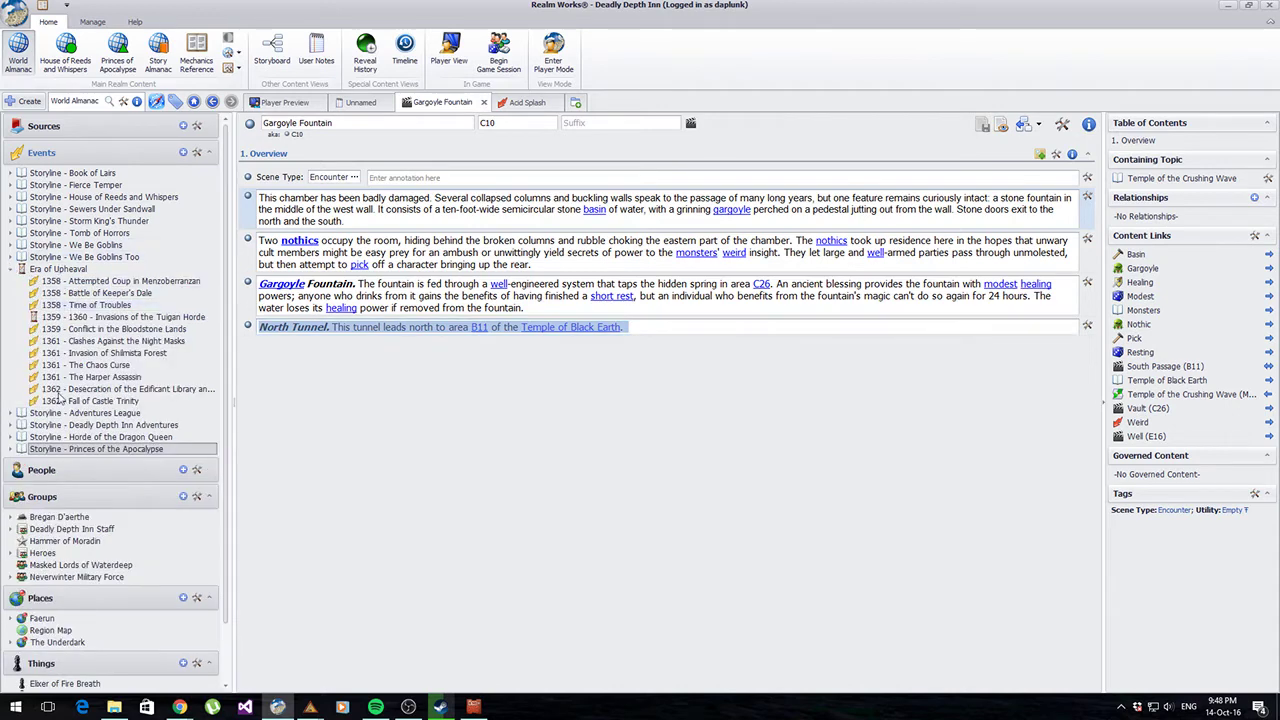
{"action": "left_click", "coordinate": [70, 269]}
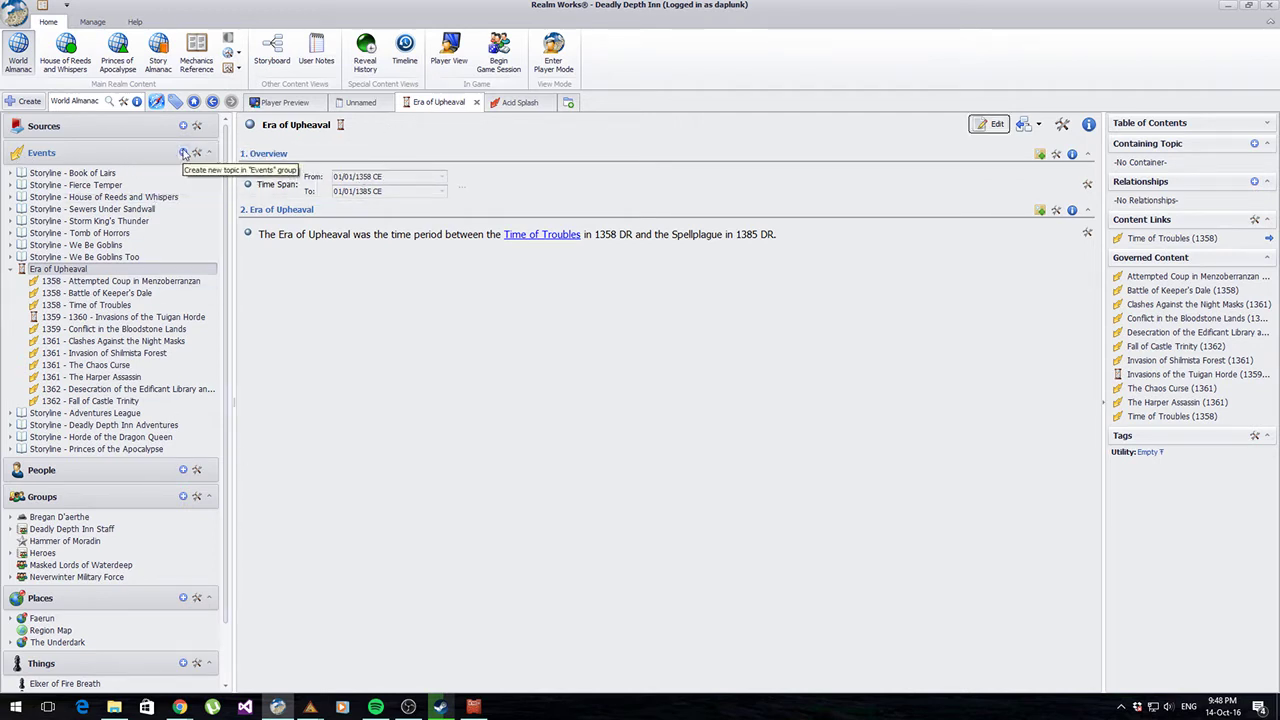
Step: Create a new topic of the Time Period category in the Events family, leaving it unnamed
{"action": "key", "text": "ctrl+n"}
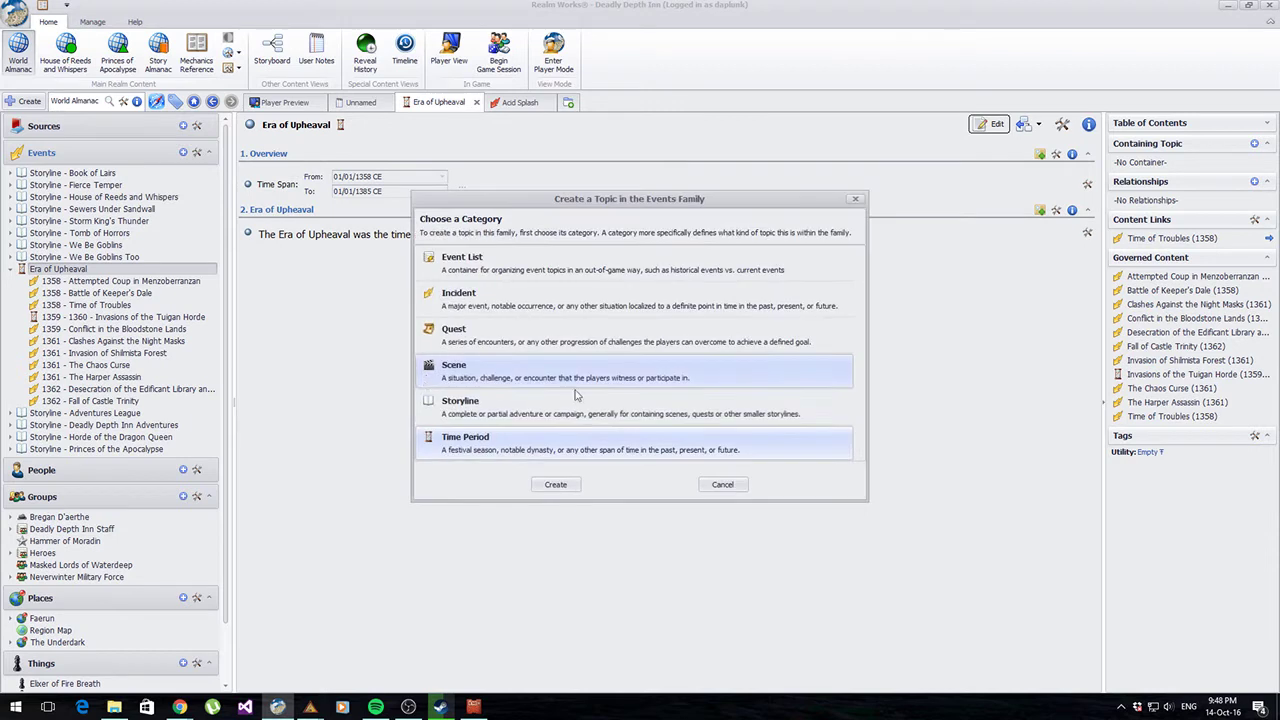
{"action": "left_click", "coordinate": [552, 486]}
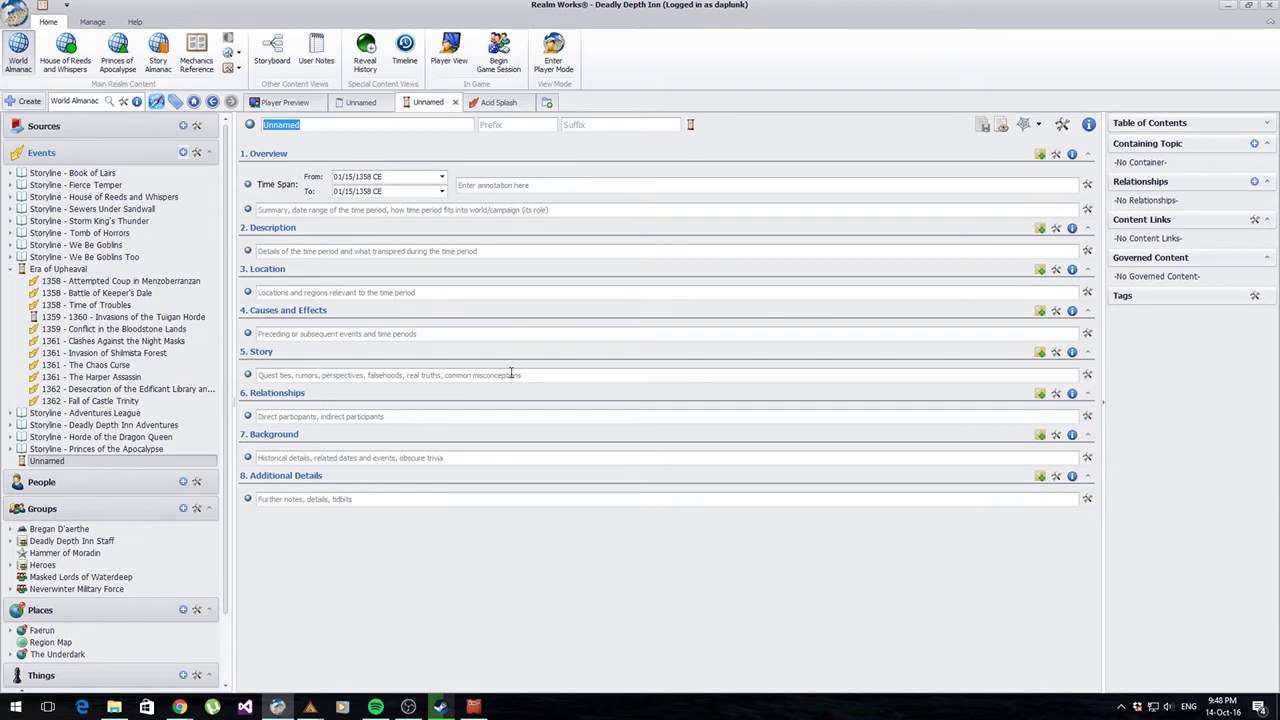
{"action": "left_click", "coordinate": [1006, 122]}
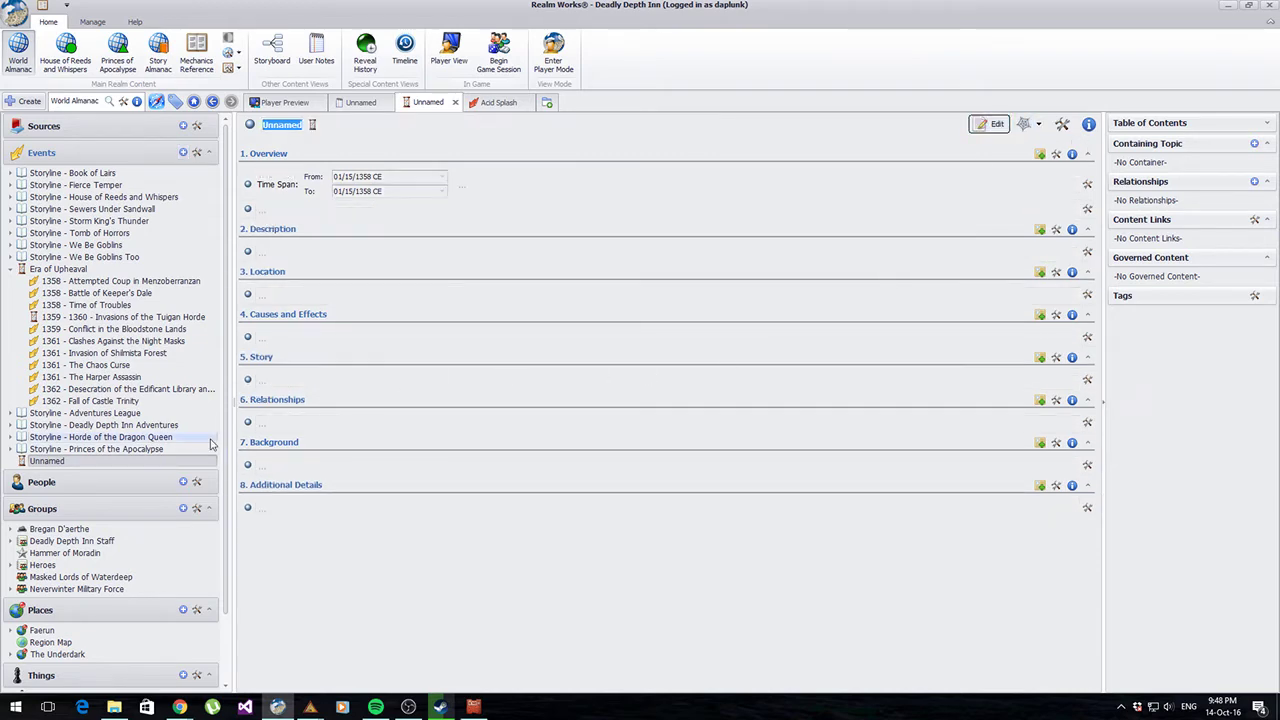
Step: Delete the unnamed time period topic from the Events group
{"action": "right_click", "coordinate": [145, 462]}
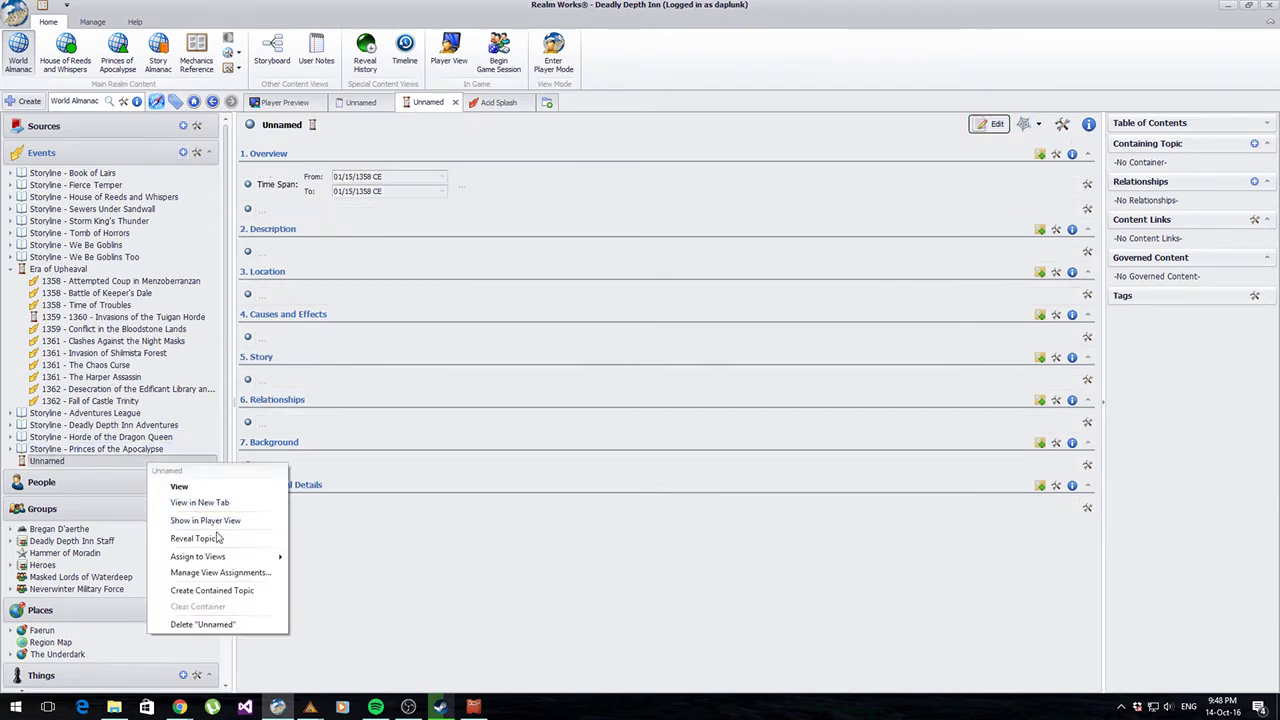
{"action": "left_click", "coordinate": [200, 625]}
{"action": "left_click", "coordinate": [610, 368]}
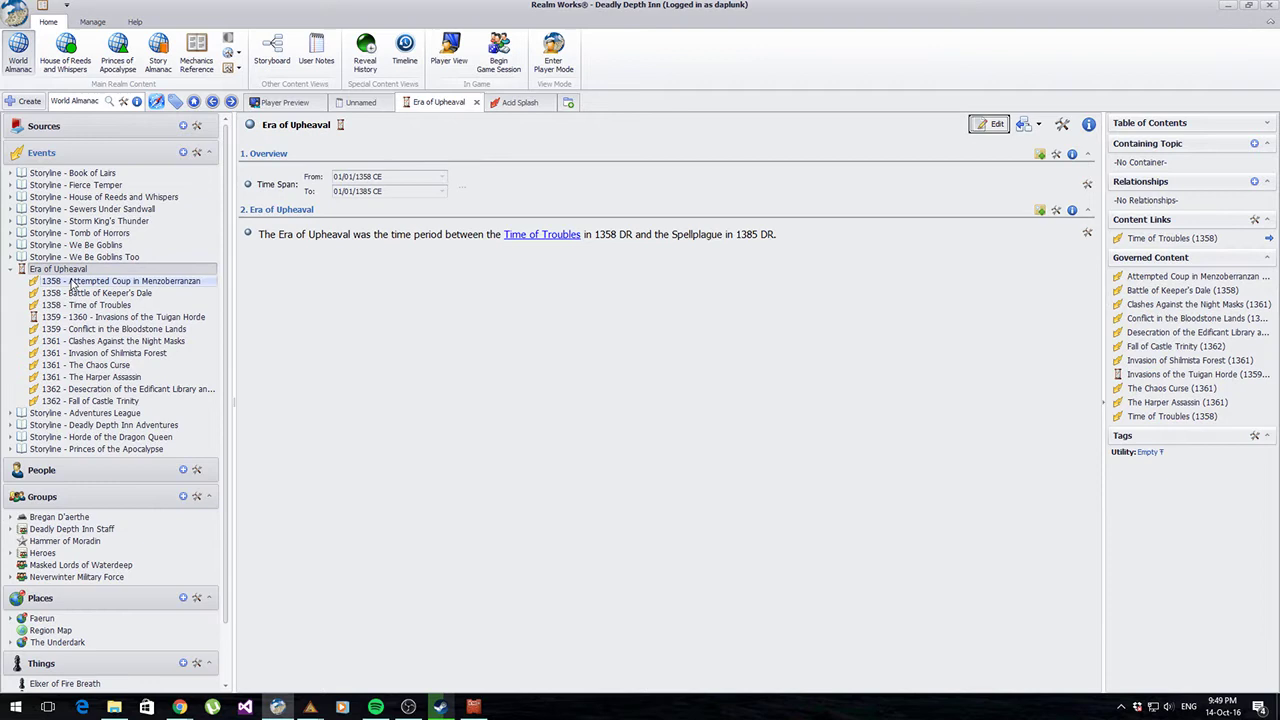
Step: Set the Era of Upheaval topic's prefix to "1358 - 1385" and save the topic
{"action": "left_click", "coordinate": [43, 274]}
{"action": "left_click", "coordinate": [981, 125]}
{"action": "left_click", "coordinate": [512, 127]}
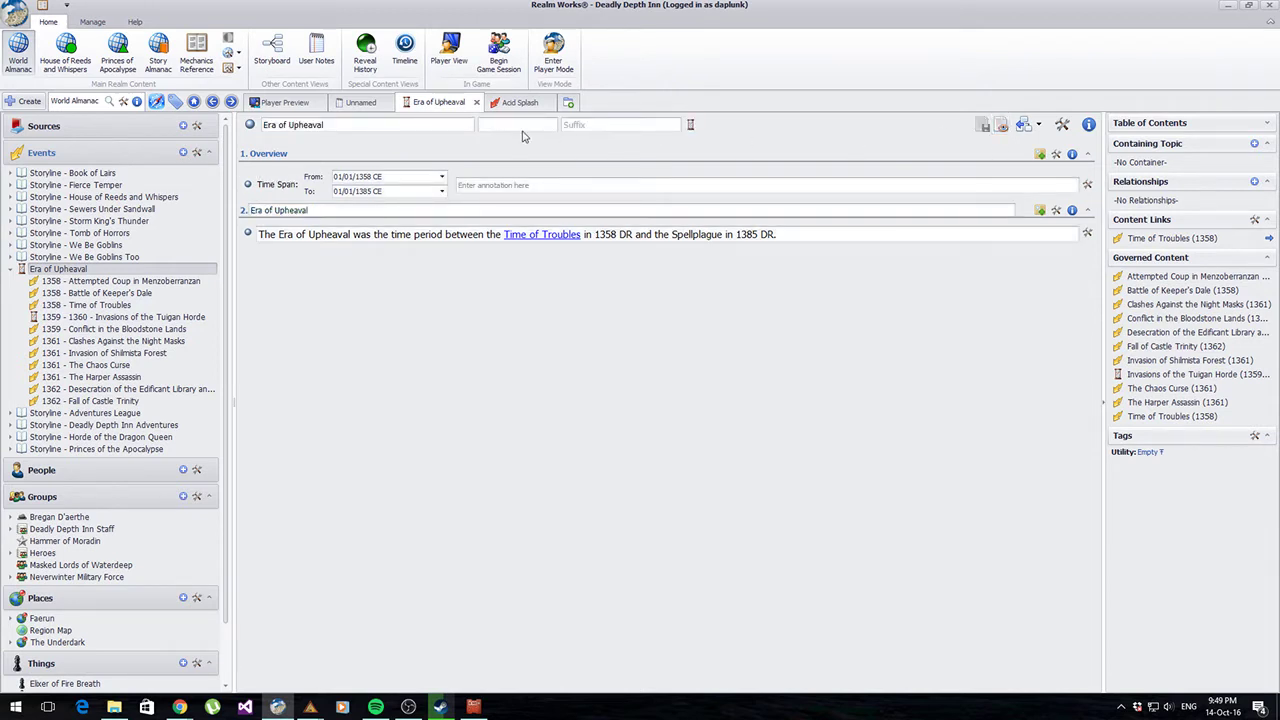
{"action": "type", "text": "1358 - 1385"}
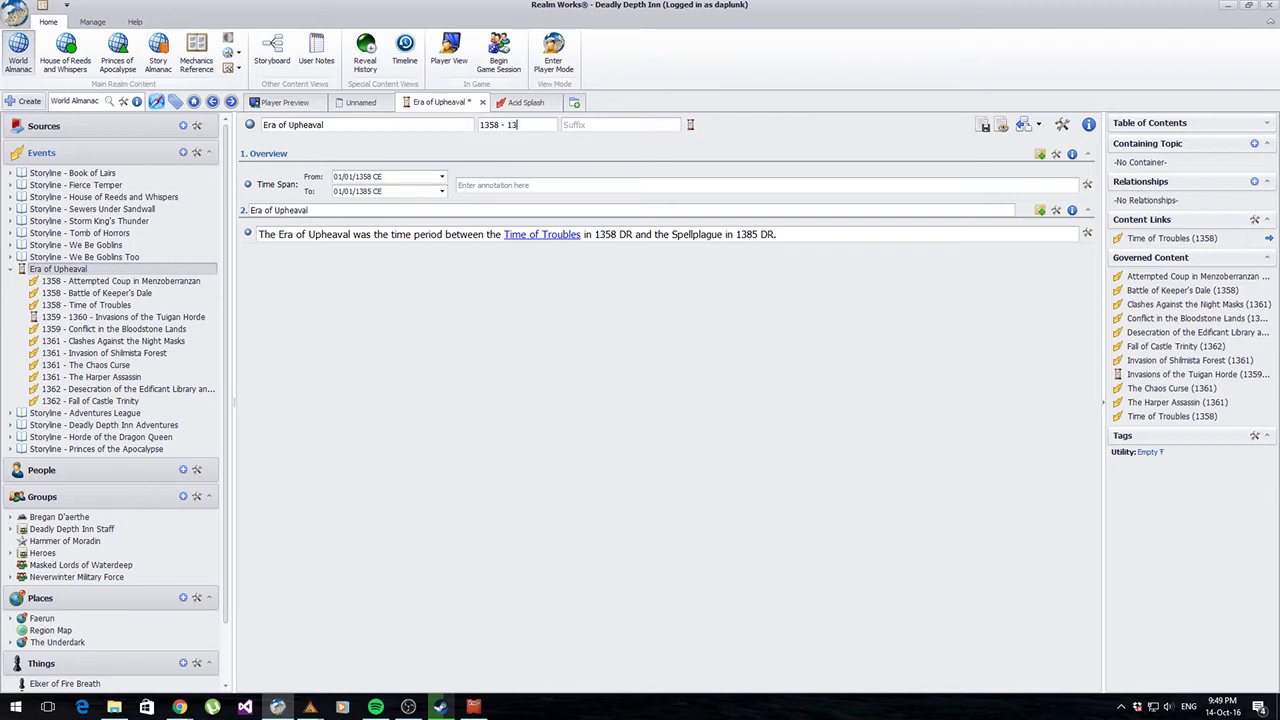
{"action": "left_click", "coordinate": [985, 126]}
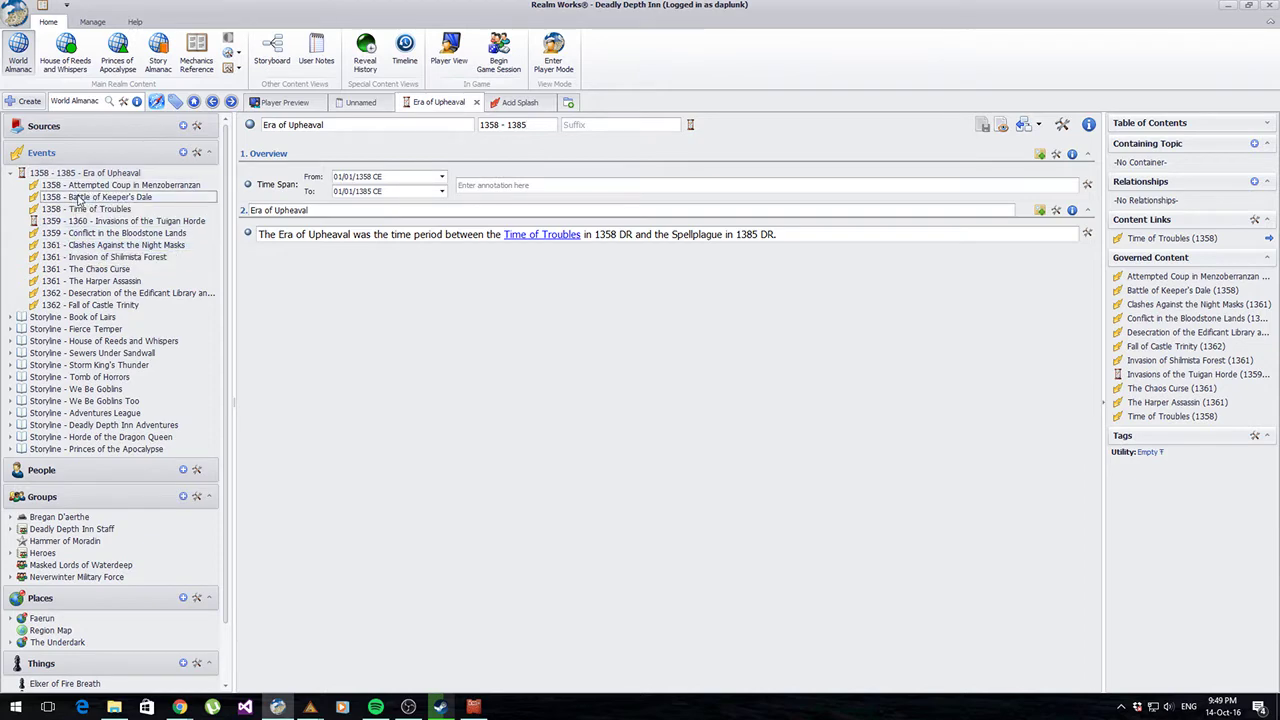
Step: Look through the first five event topics contained in Era of Upheaval, up to Conflict in the Bloodstone Lands
{"action": "left_click", "coordinate": [80, 197]}
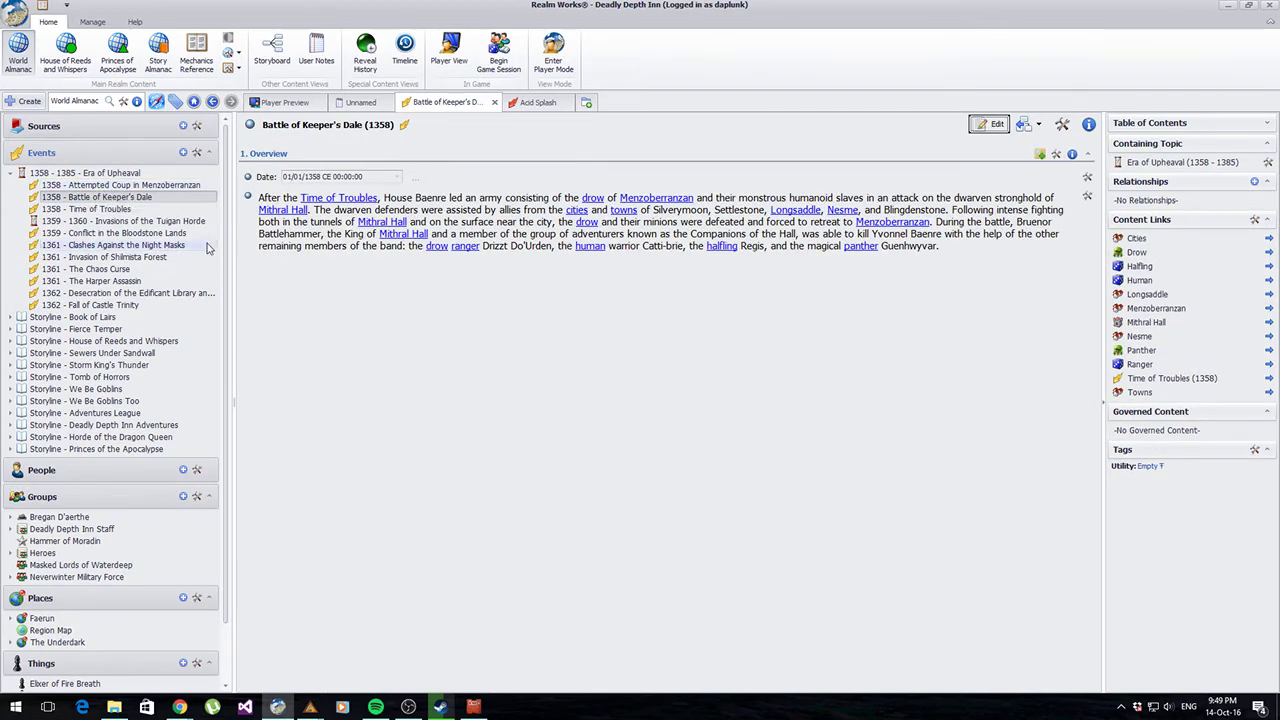
{"action": "left_click", "coordinate": [121, 189]}
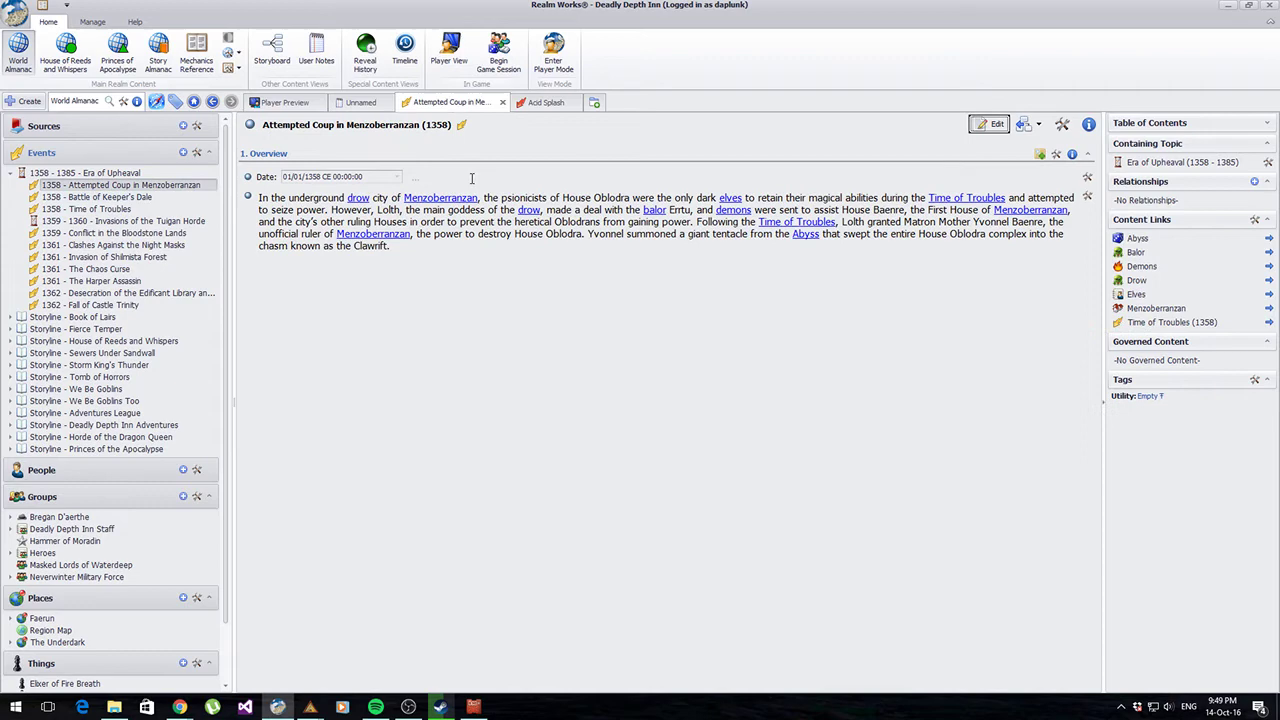
{"action": "left_click", "coordinate": [99, 209]}
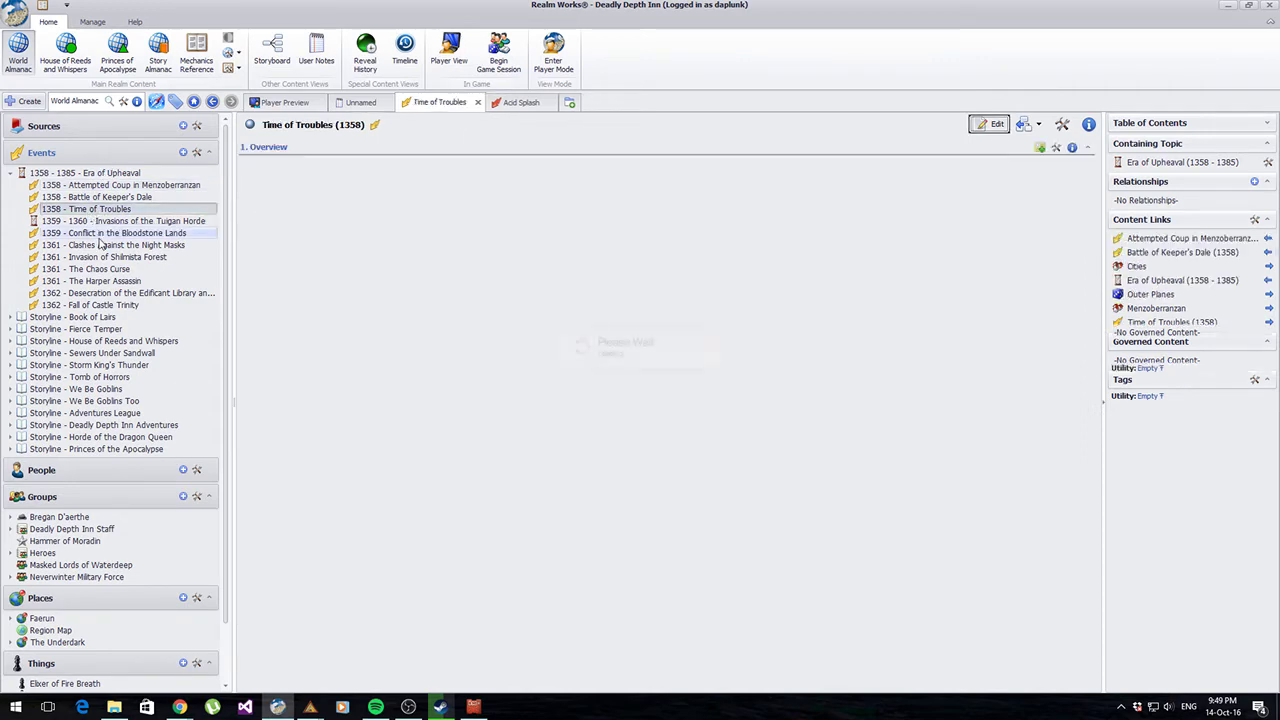
{"action": "left_click", "coordinate": [101, 221]}
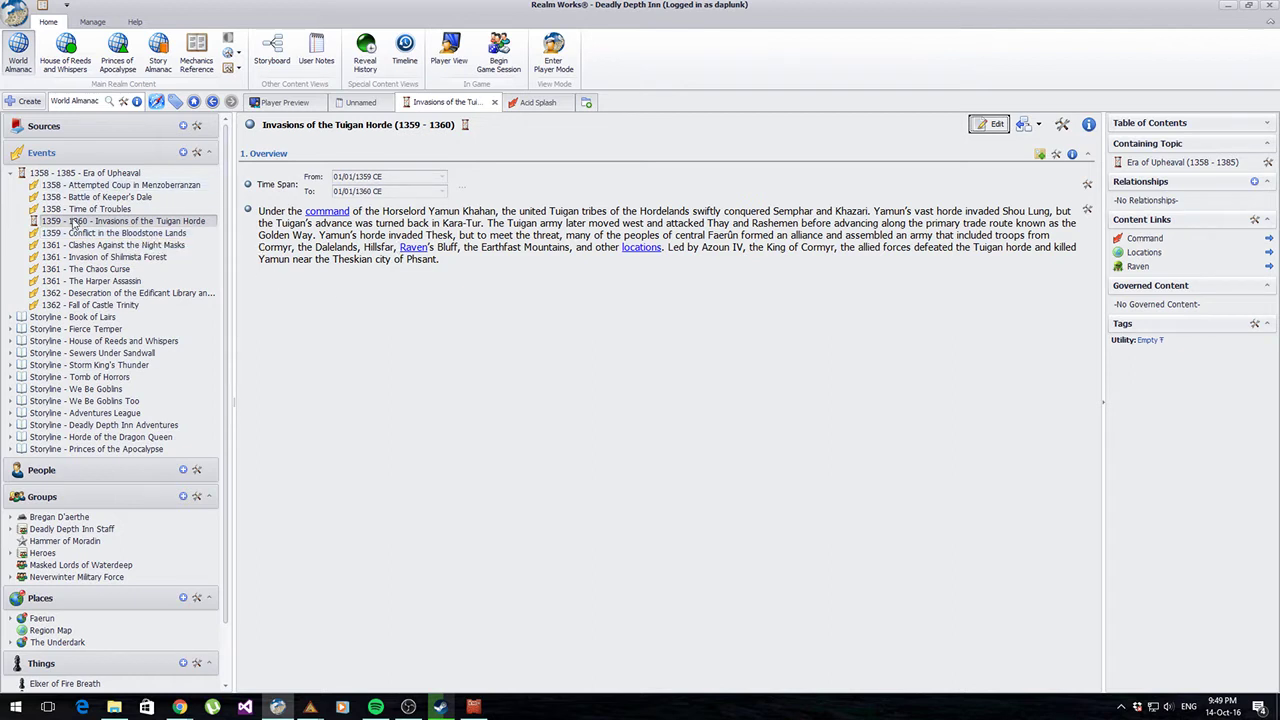
{"action": "left_click", "coordinate": [110, 233]}
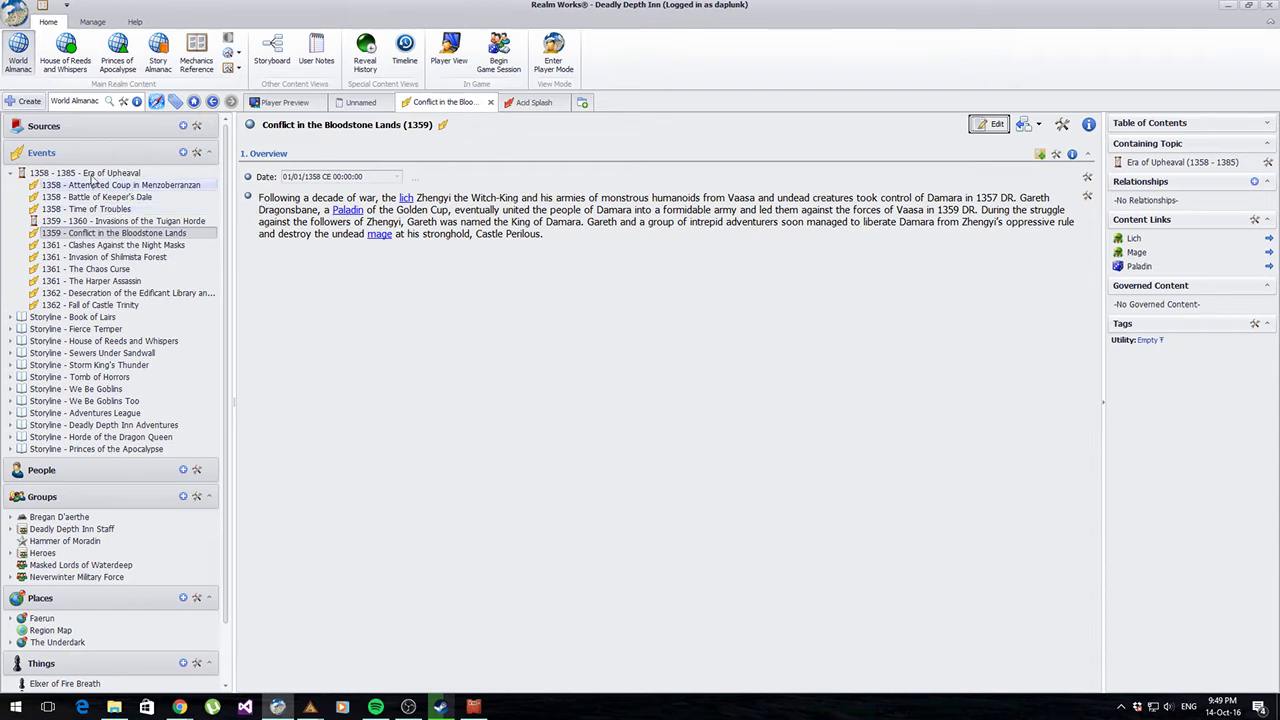
Step: Create a contained Incident topic named "Event Name" inside the Era of Upheaval time period
{"action": "left_click", "coordinate": [35, 175]}
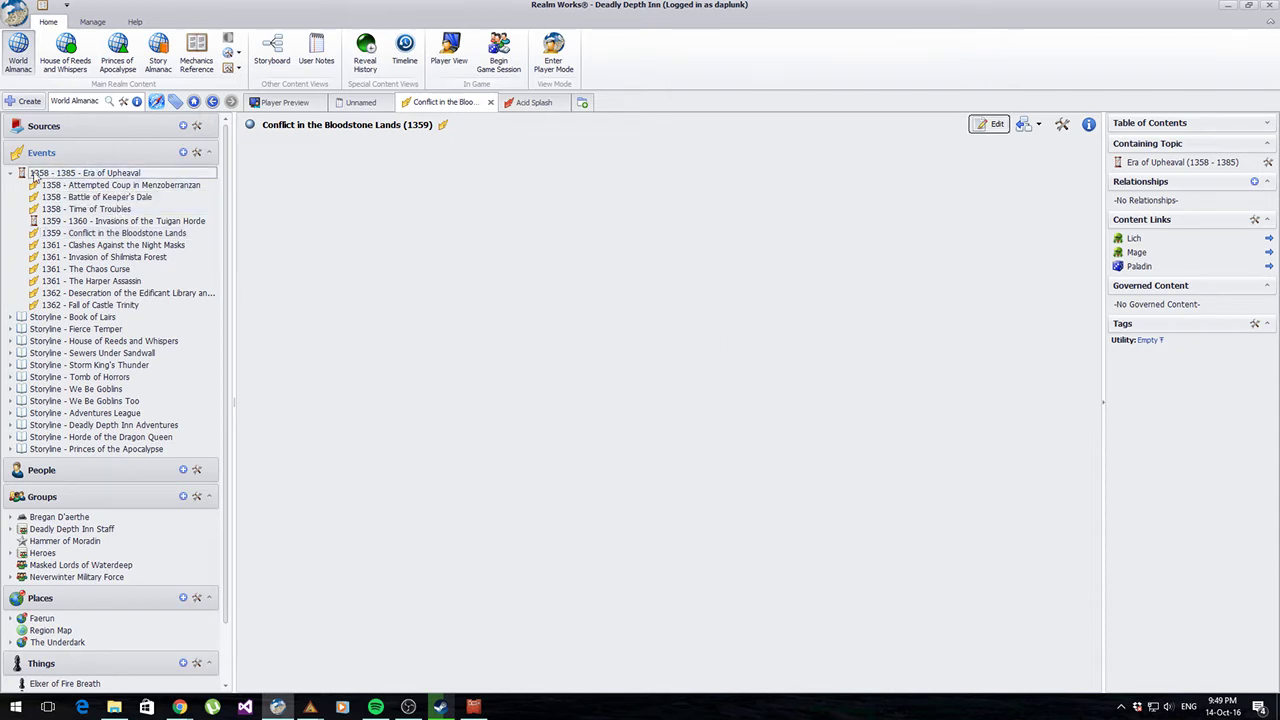
{"action": "right_click", "coordinate": [84, 181]}
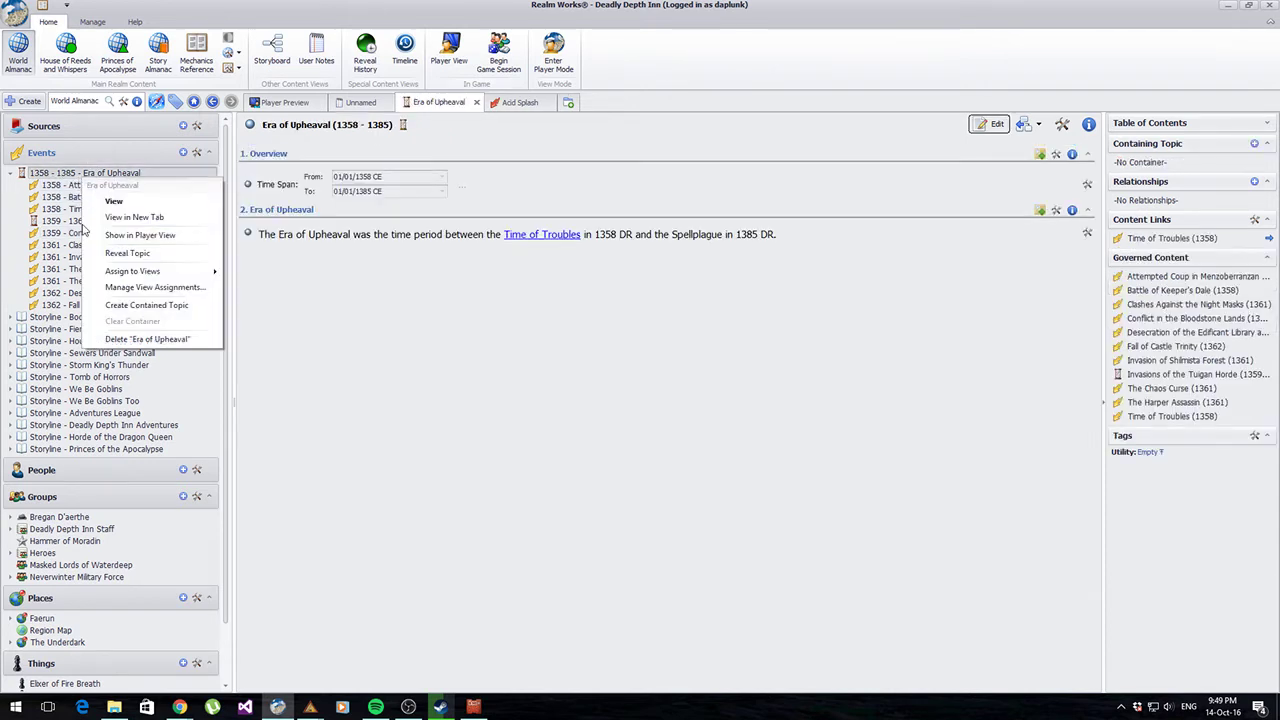
{"action": "left_click", "coordinate": [139, 307]}
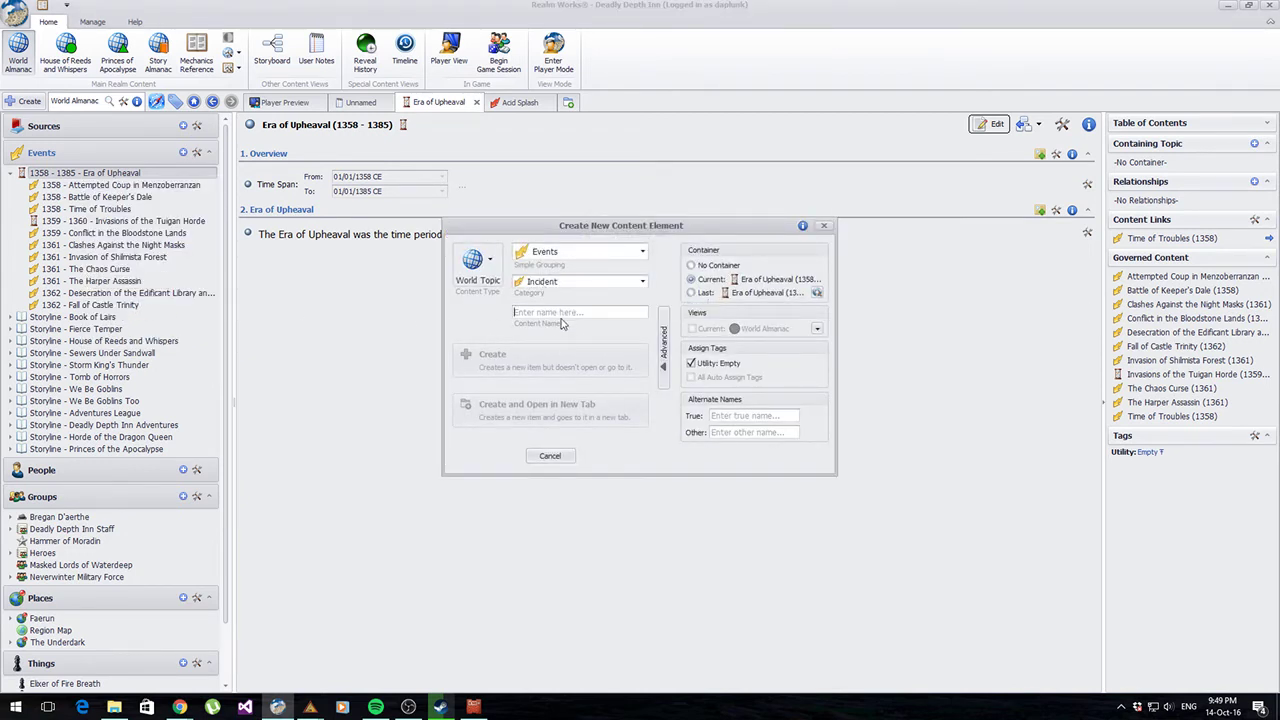
{"action": "type", "text": "Eve"}
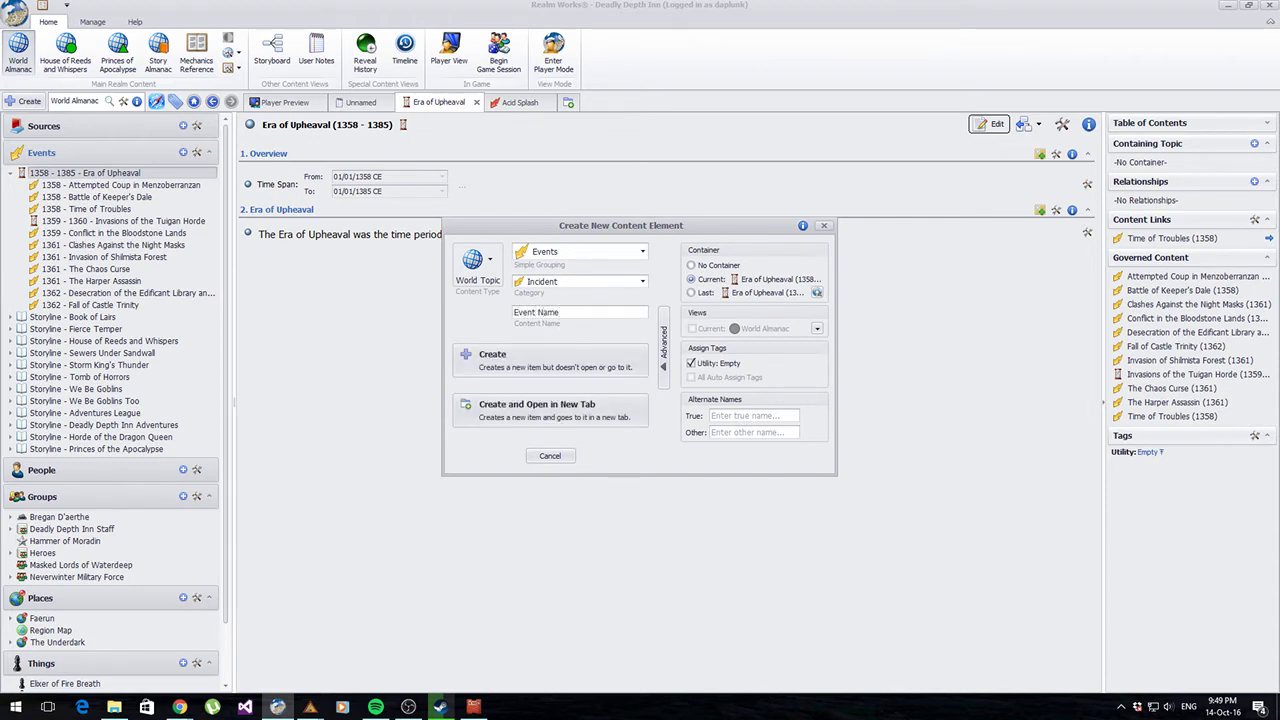
{"action": "type", "text": "nt Name"}
{"action": "left_click", "coordinate": [548, 366]}
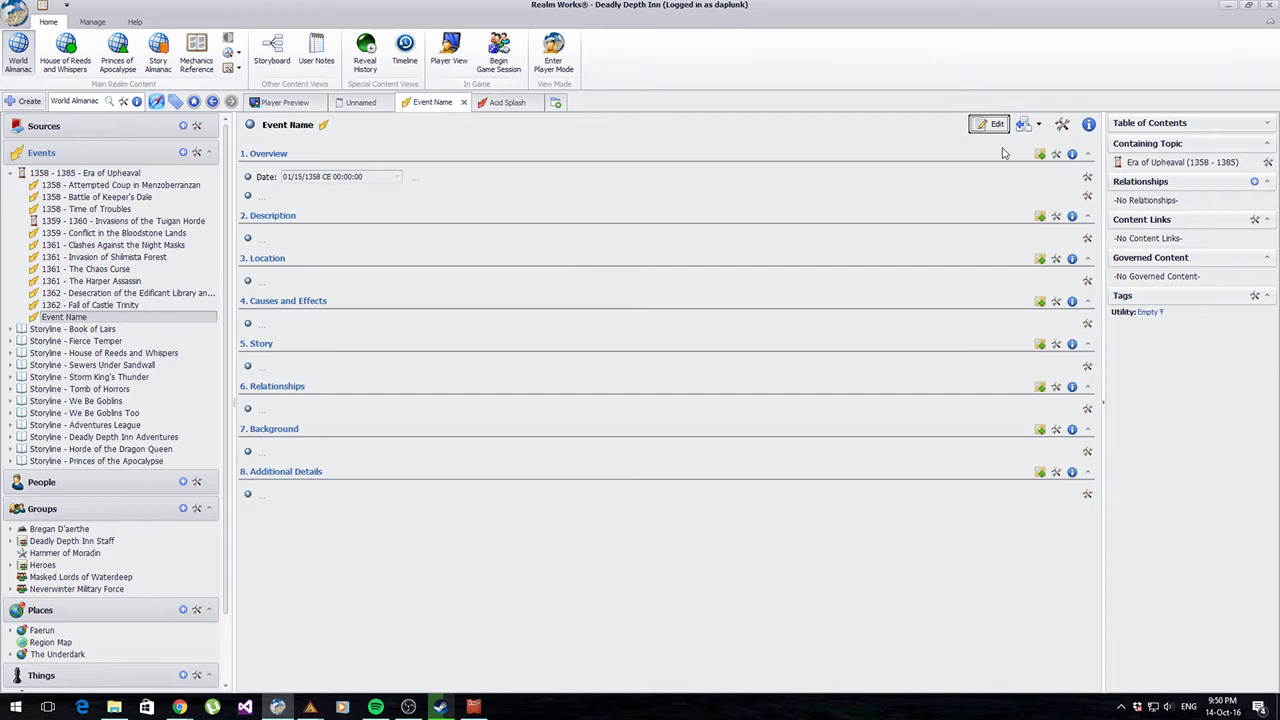
Step: Enter the overview text "This happened on this date" in the Event Name topic
{"action": "left_click", "coordinate": [385, 194]}
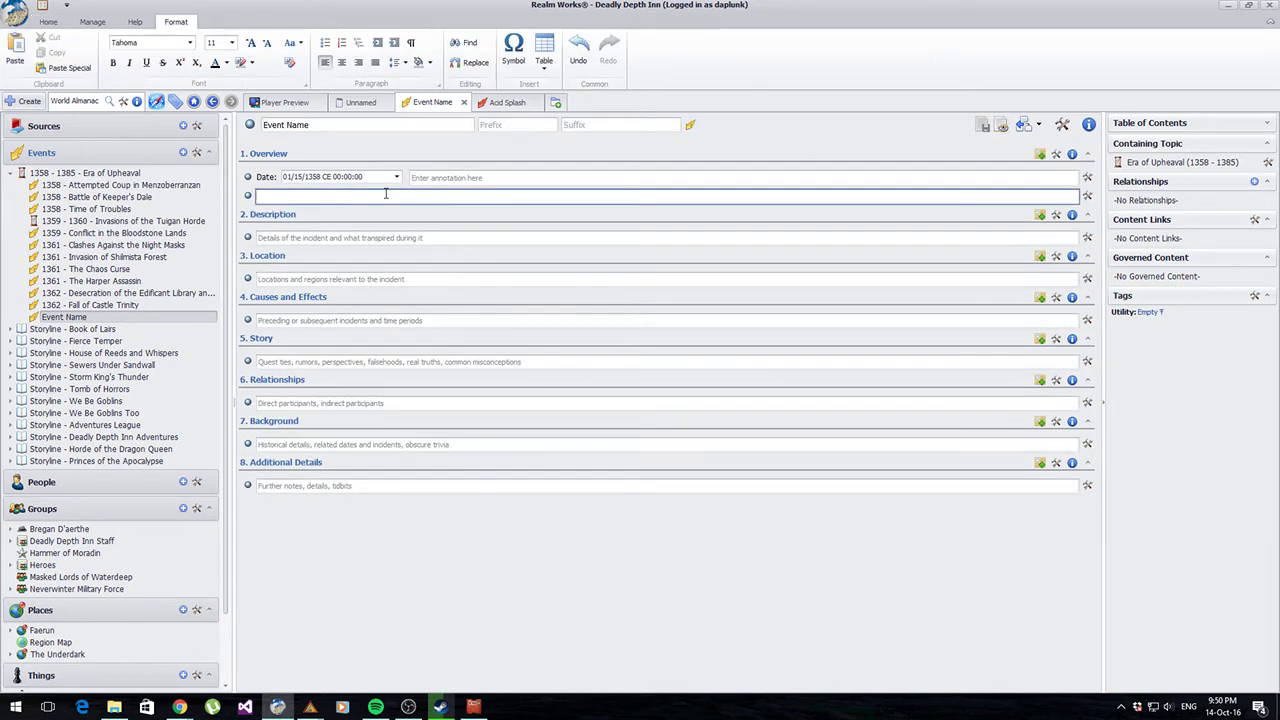
{"action": "type", "text": "This hap"}
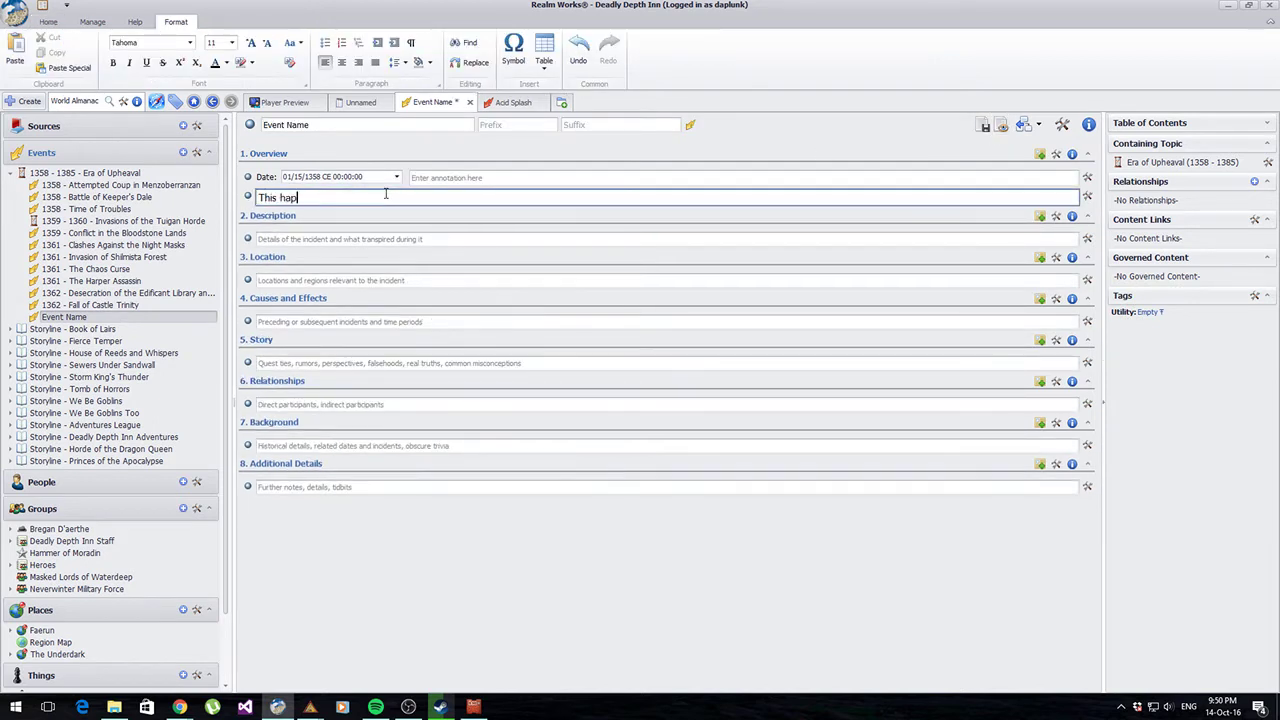
{"action": "type", "text": "pened on this date"}
Step: Set the Event Name incident's date to June 16, 1384 CE
{"action": "left_click", "coordinate": [396, 177]}
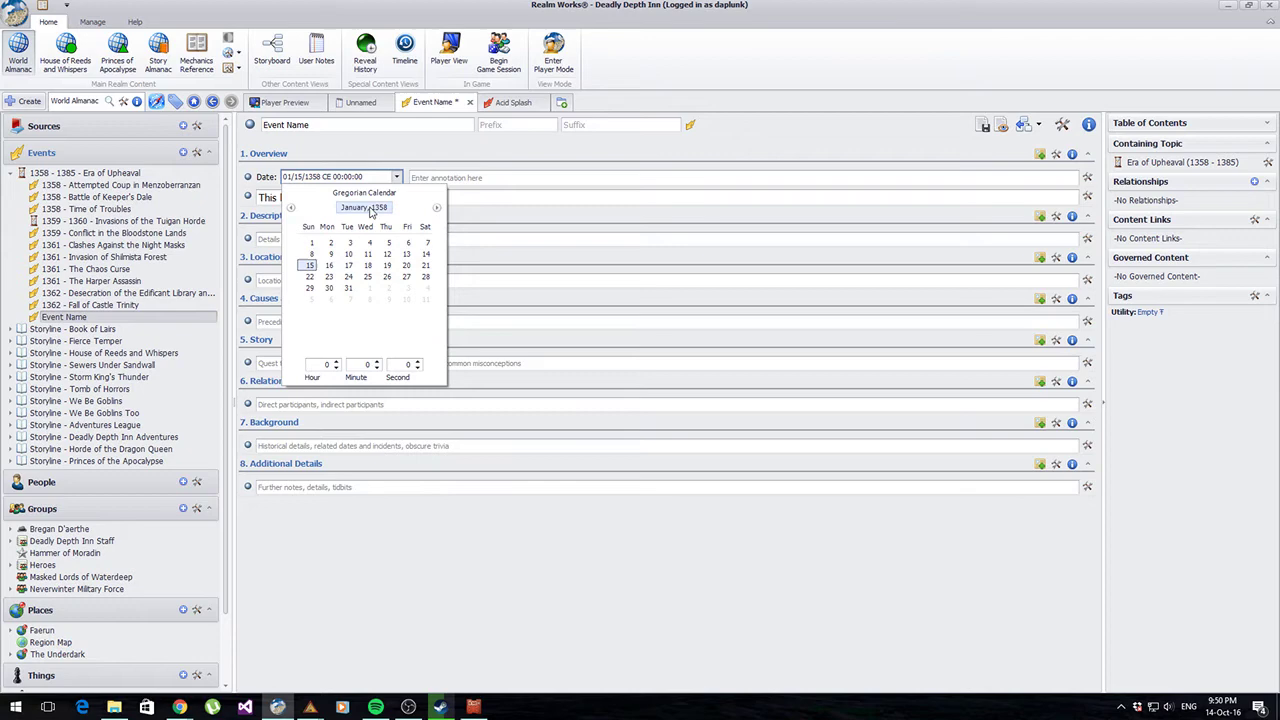
{"action": "left_click", "coordinate": [363, 208]}
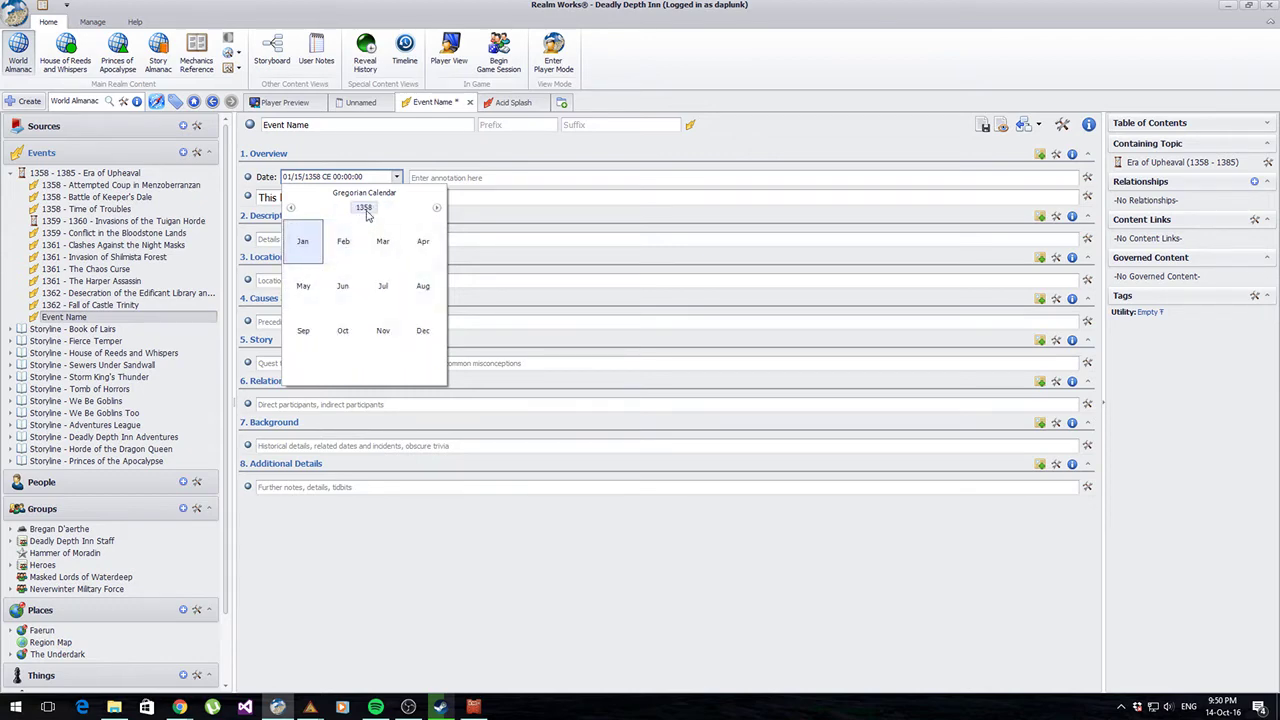
{"action": "left_click", "coordinate": [363, 208]}
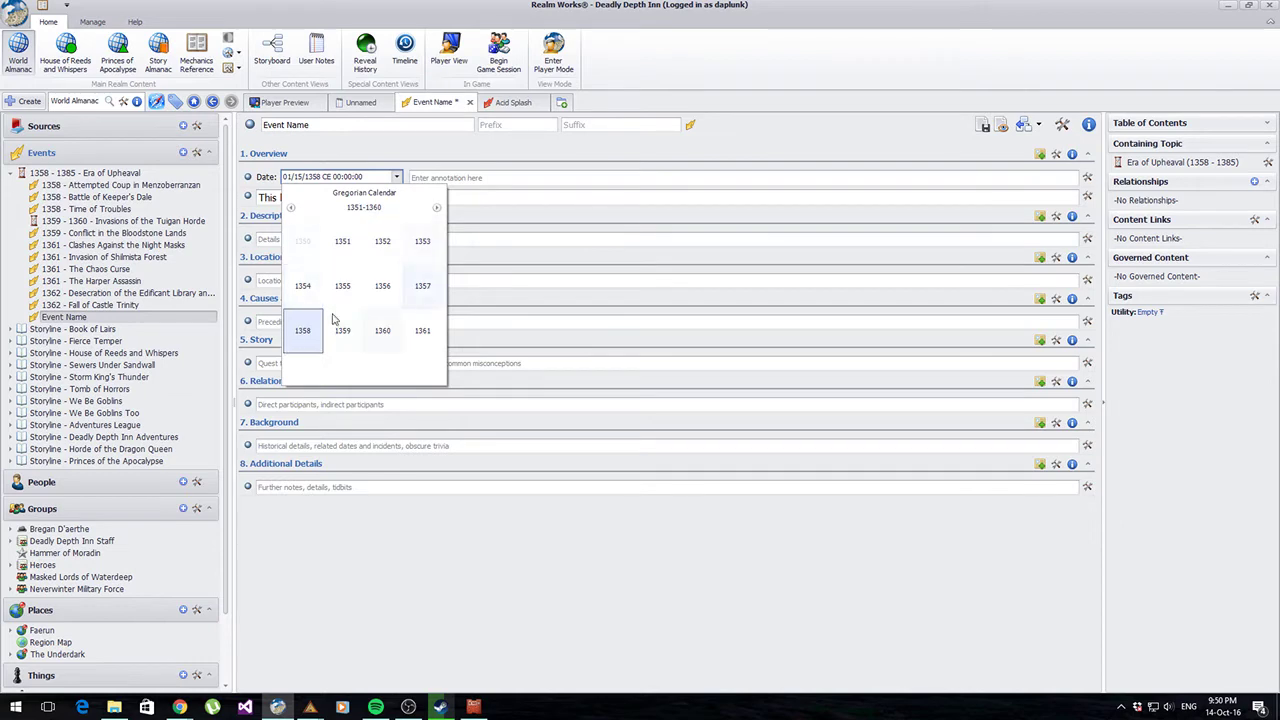
{"action": "left_click", "coordinate": [359, 208]}
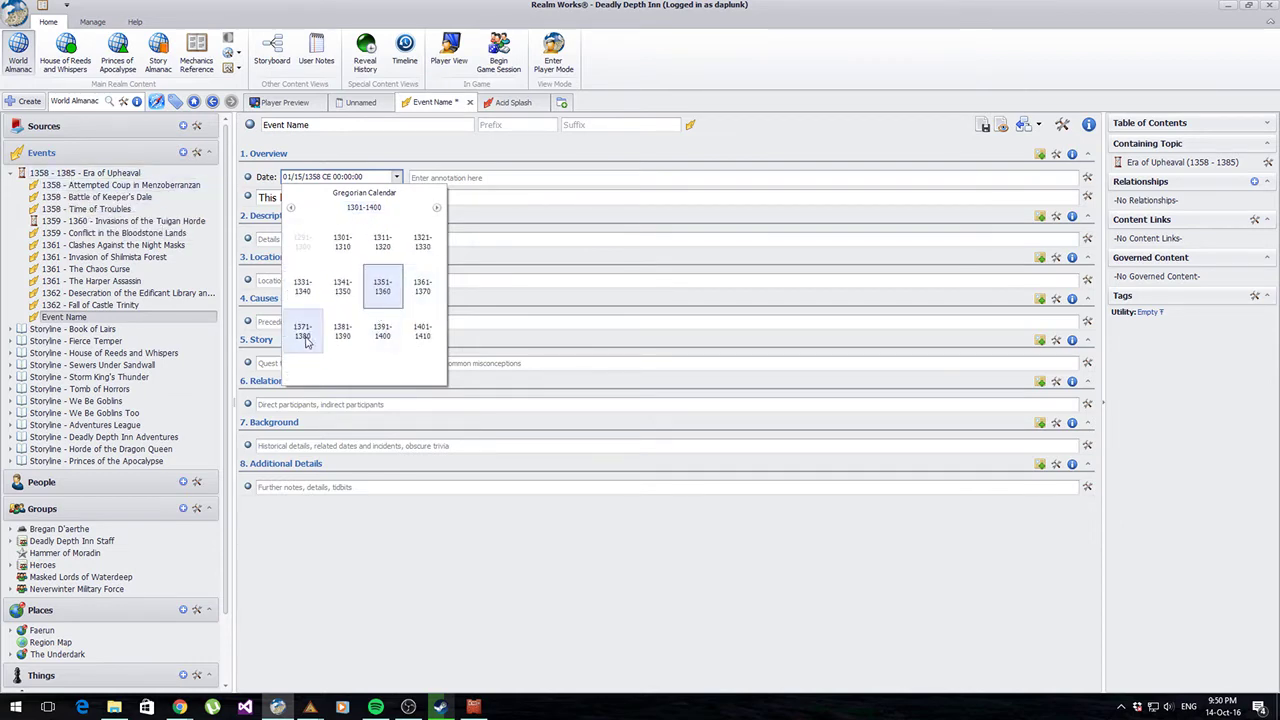
{"action": "left_click", "coordinate": [343, 333]}
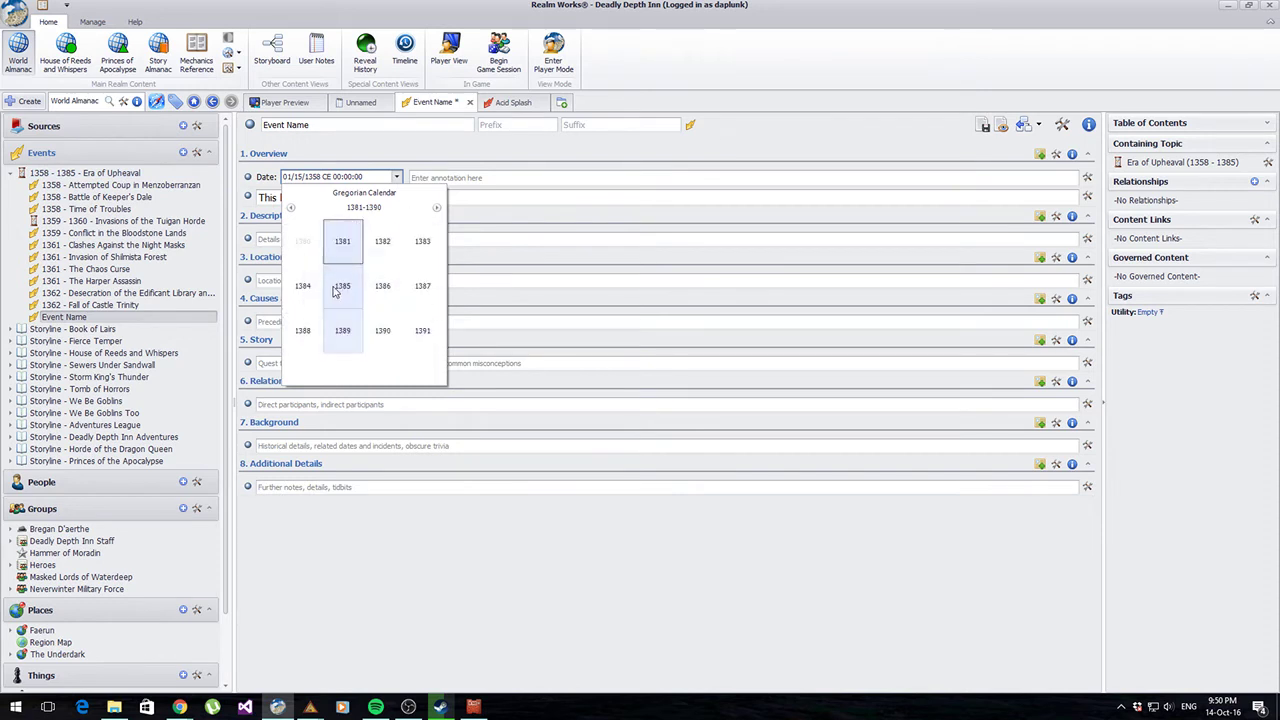
{"action": "left_click", "coordinate": [303, 286]}
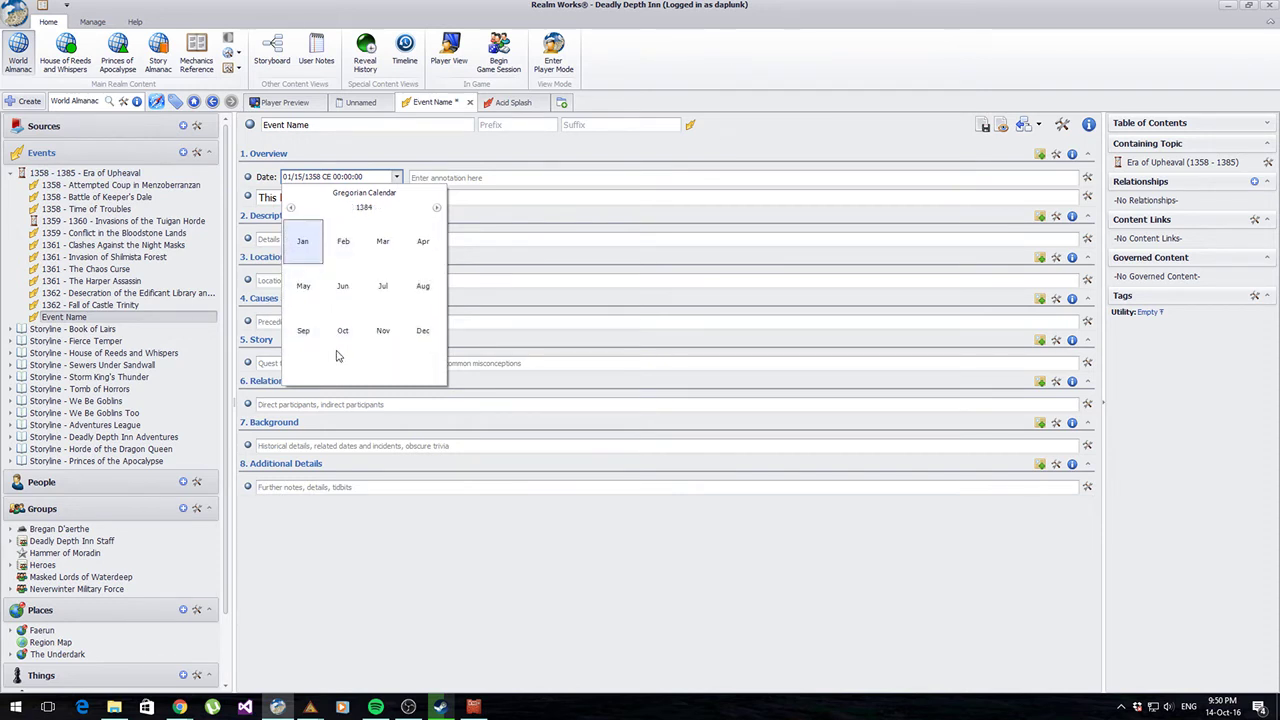
{"action": "left_click", "coordinate": [343, 286]}
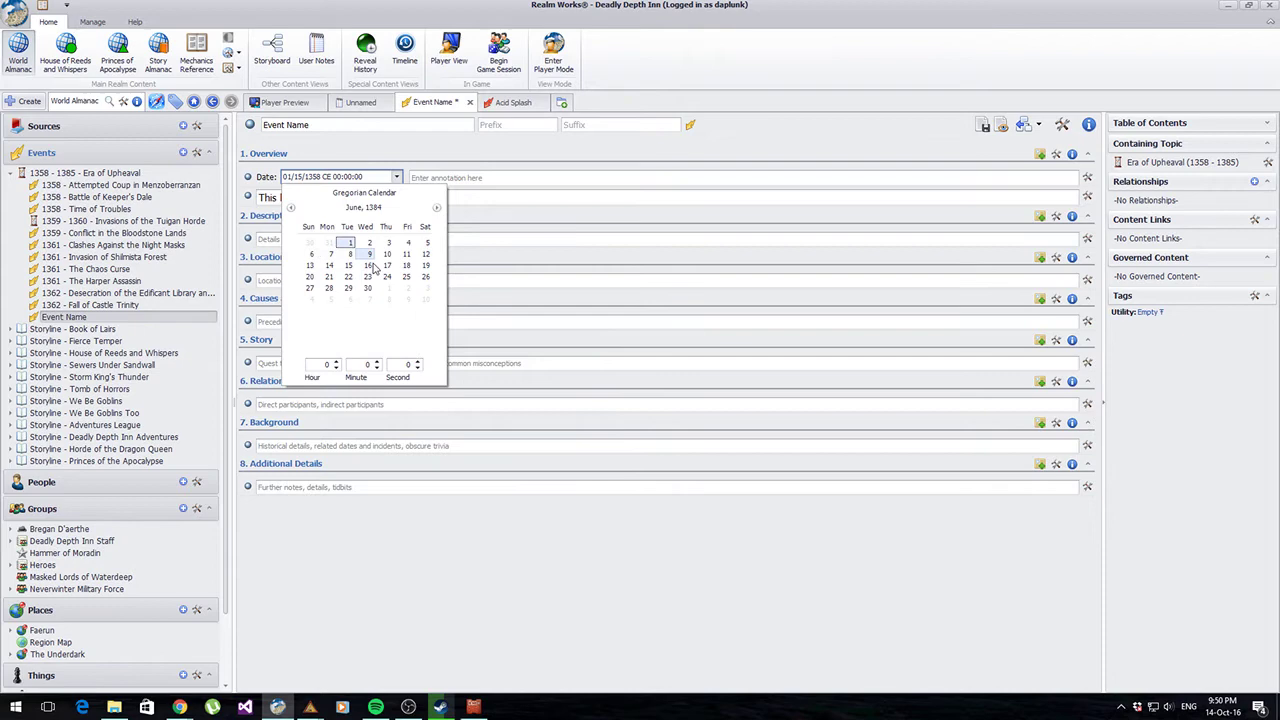
{"action": "left_click", "coordinate": [369, 265]}
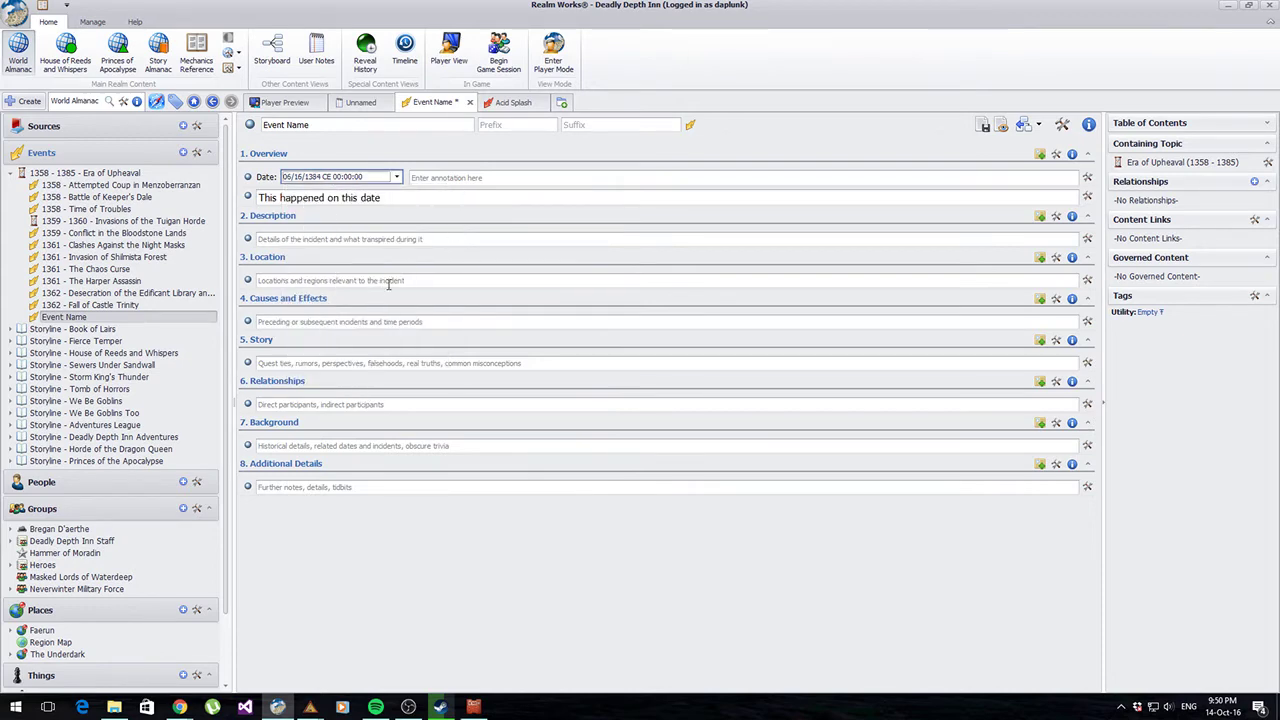
Step: Give the Event Name incident the prefix 1384 and save the topic
{"action": "left_click", "coordinate": [407, 195]}
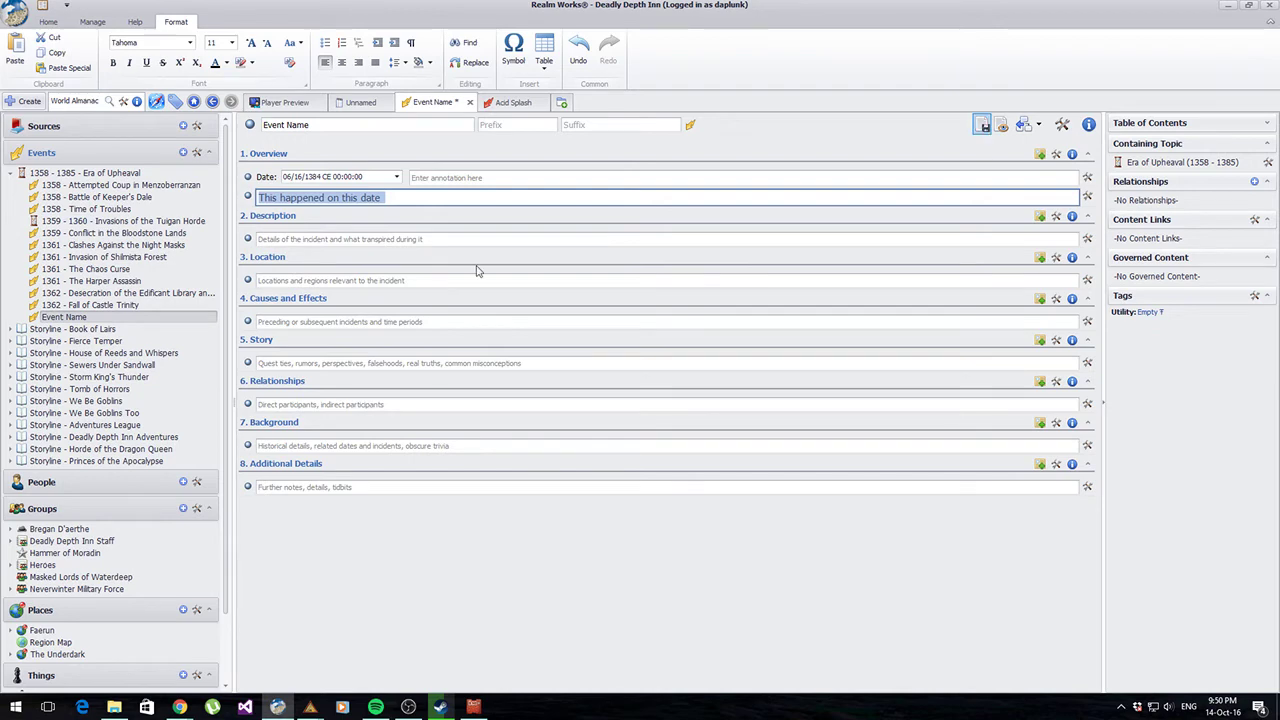
{"action": "left_click", "coordinate": [329, 222]}
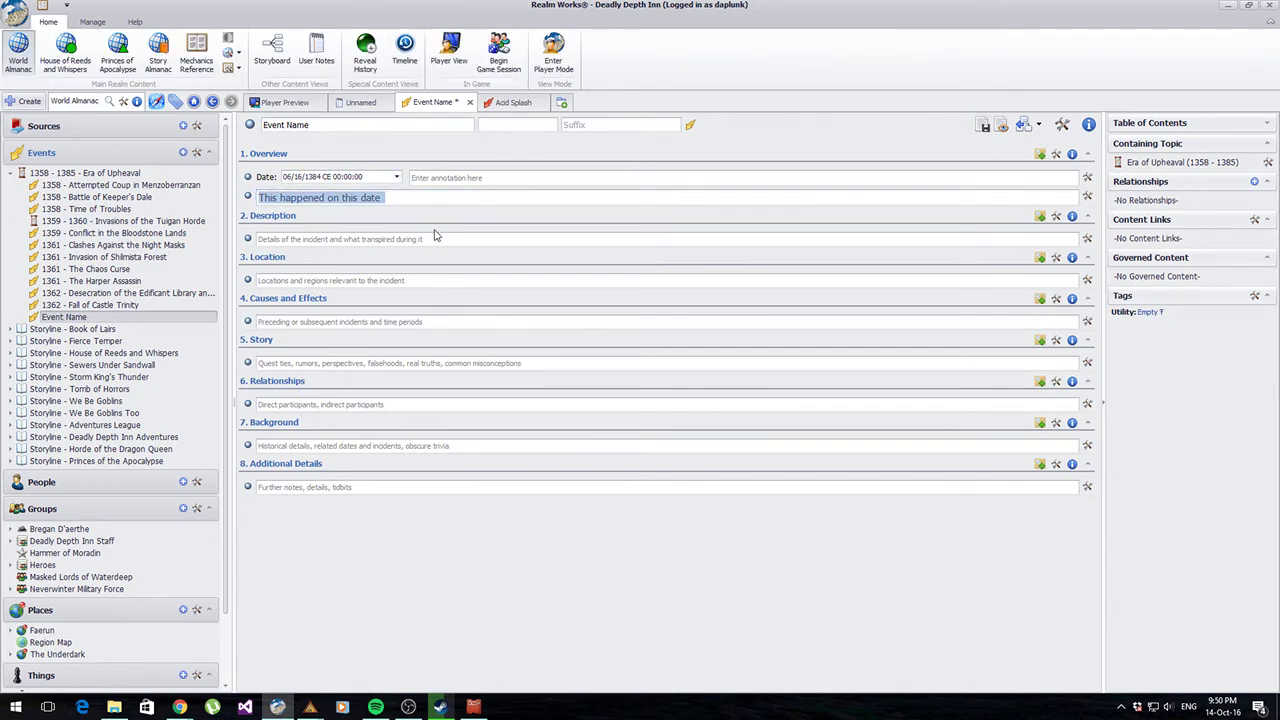
{"action": "left_click", "coordinate": [984, 126]}
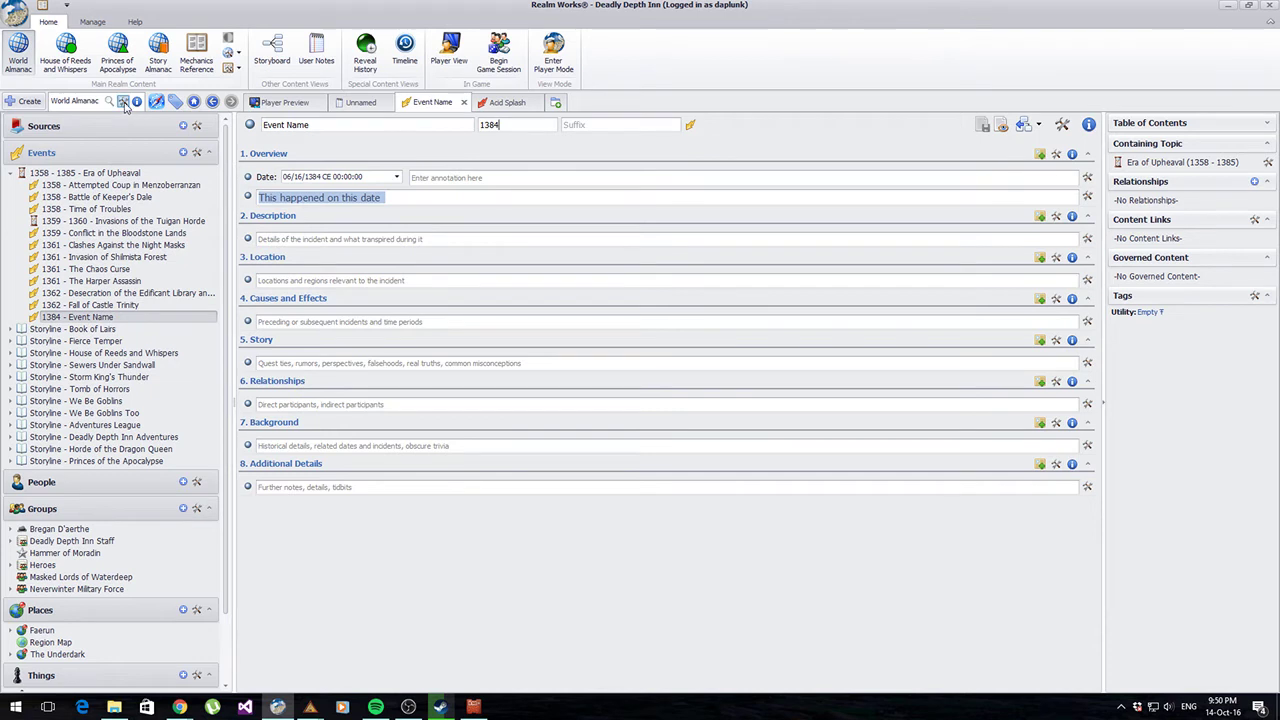
Step: Check the World Almanac's display options for how topics are sorted
{"action": "left_click", "coordinate": [124, 103]}
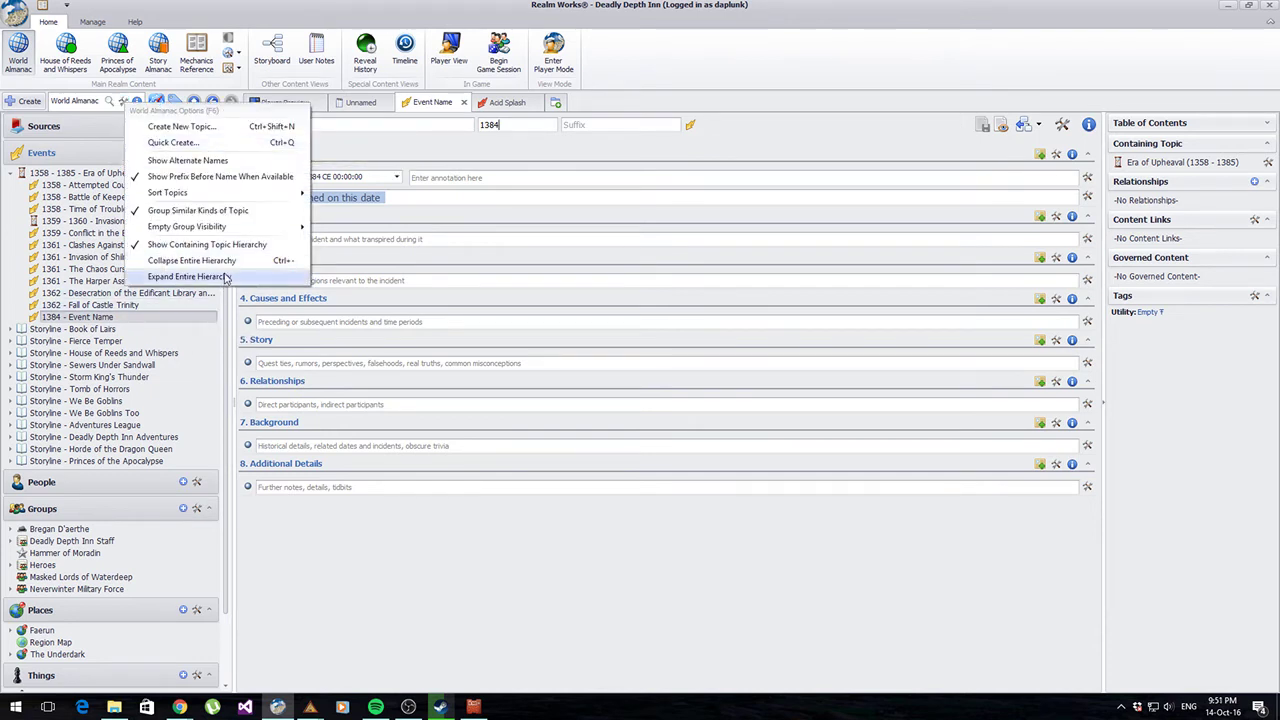
{"action": "mouse_move", "coordinate": [298, 193]}
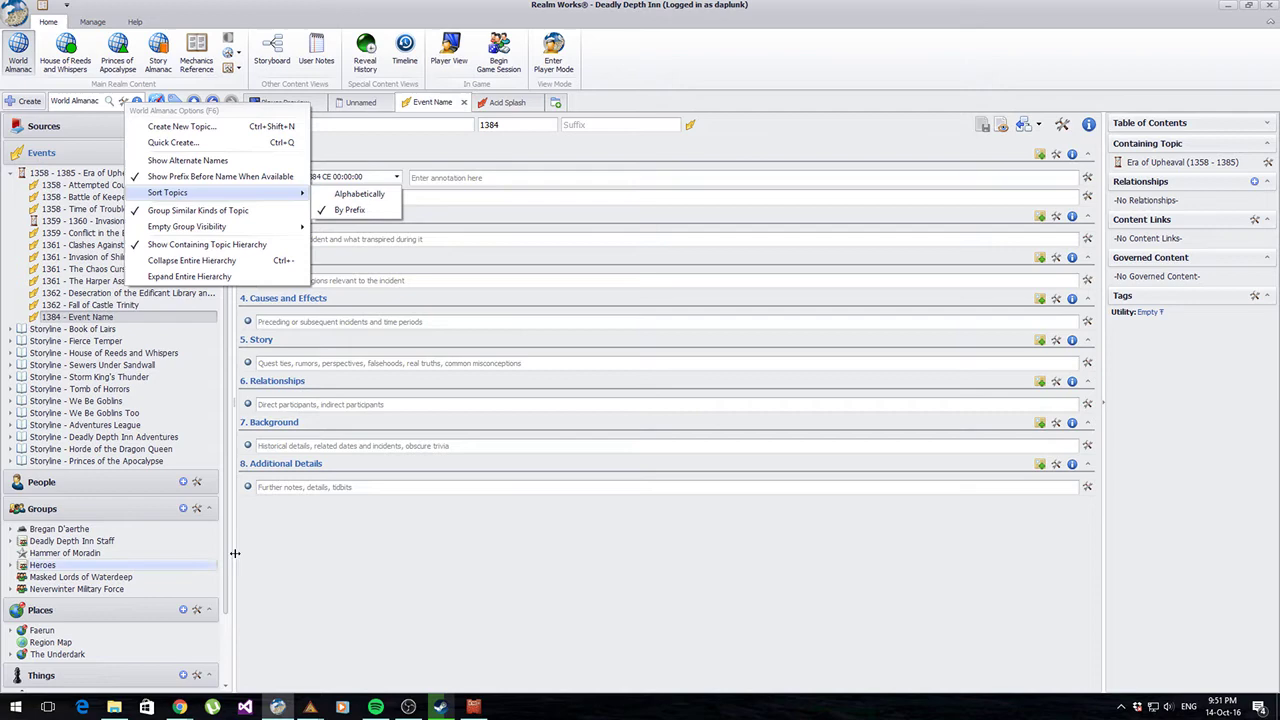
{"action": "left_click", "coordinate": [110, 565]}
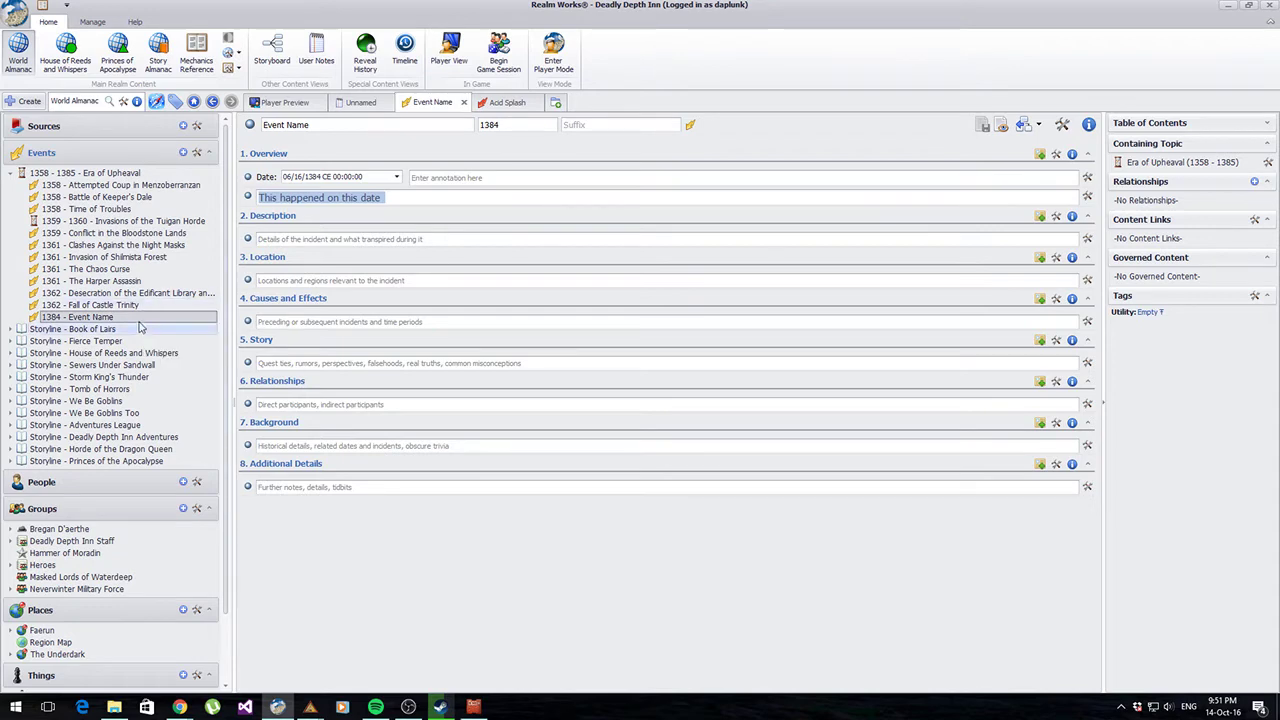
Step: Switch the Event Name topic from editing to viewing
{"action": "right_click", "coordinate": [126, 317]}
{"action": "left_click", "coordinate": [525, 577]}
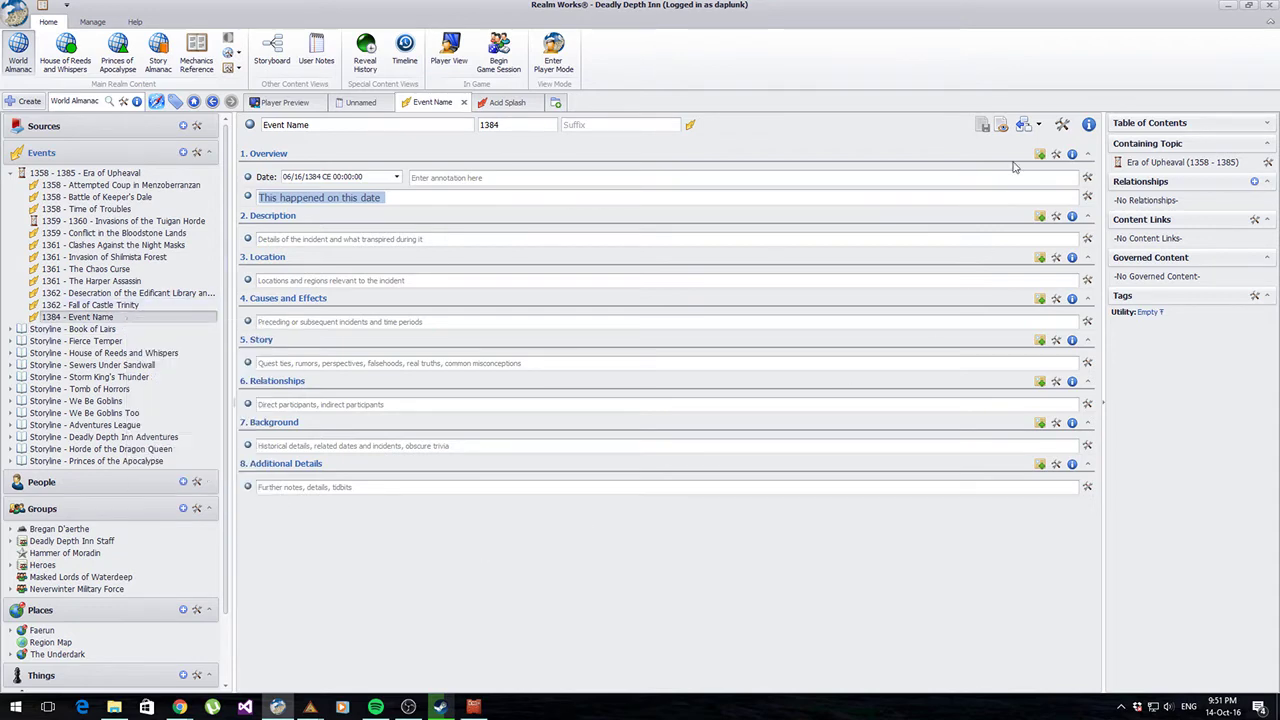
{"action": "left_click", "coordinate": [1001, 125]}
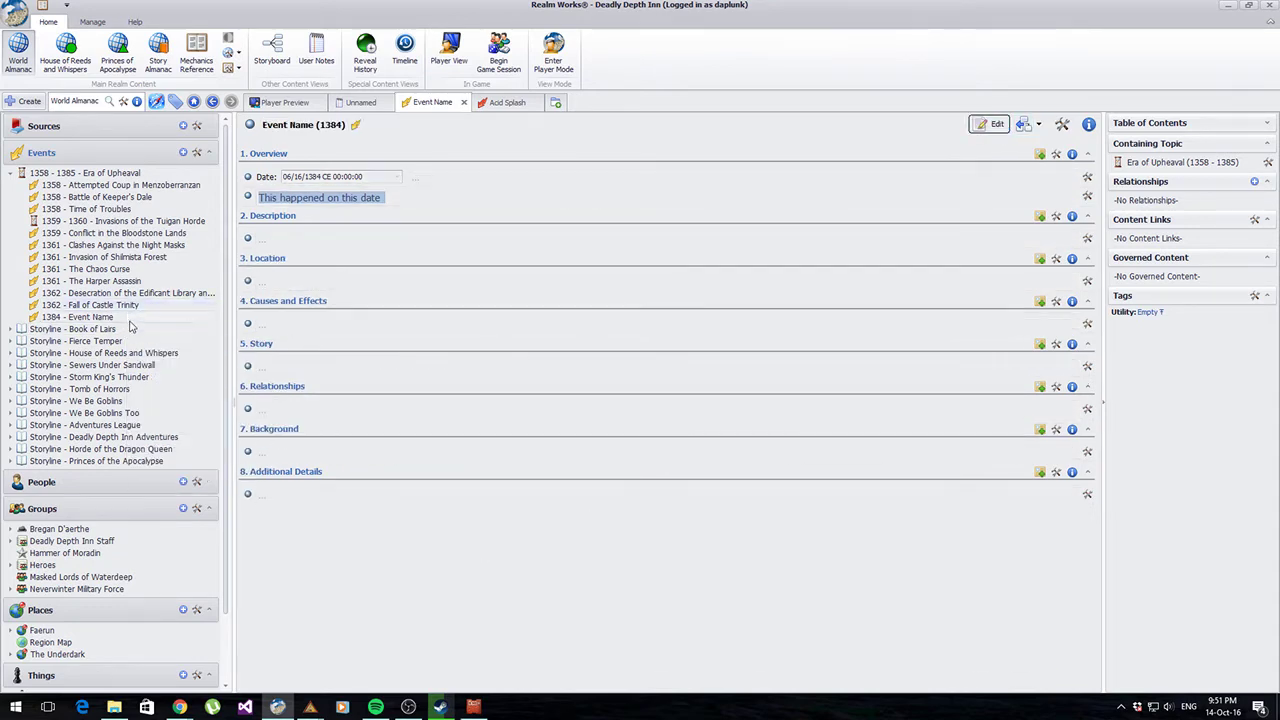
{"action": "right_click", "coordinate": [130, 325]}
{"action": "left_click", "coordinate": [183, 482]}
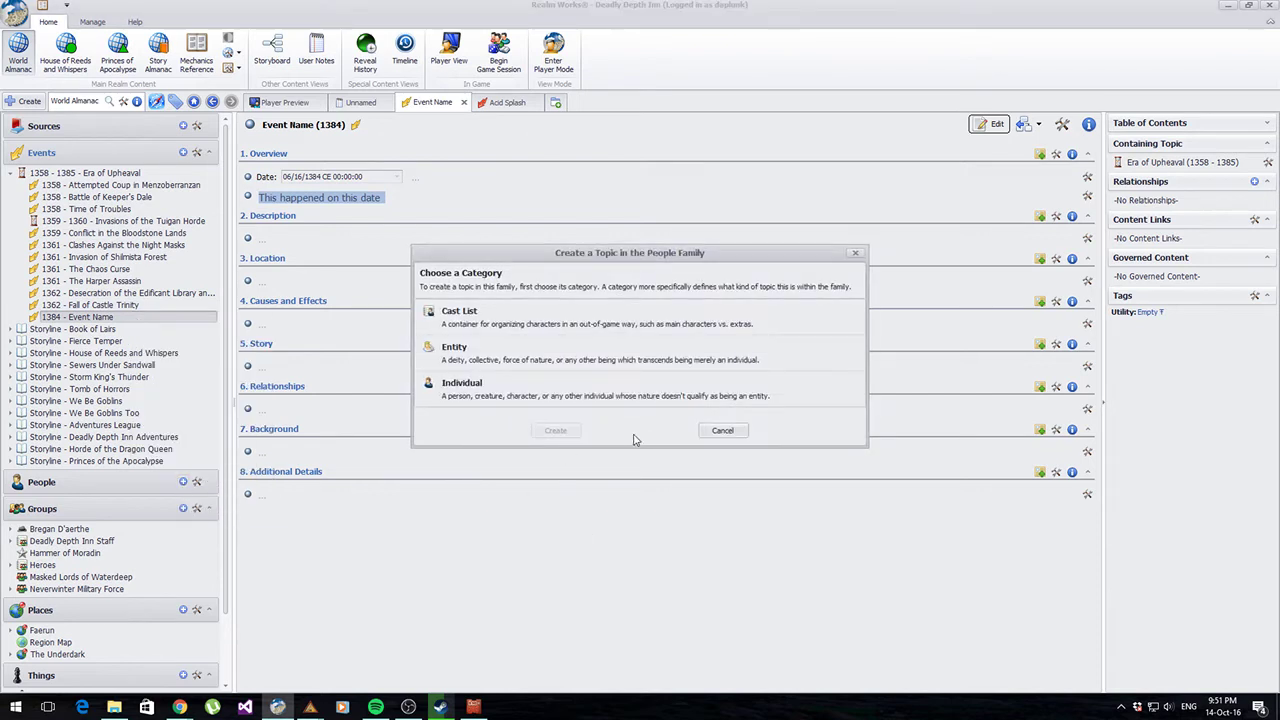
{"action": "left_click", "coordinate": [722, 430]}
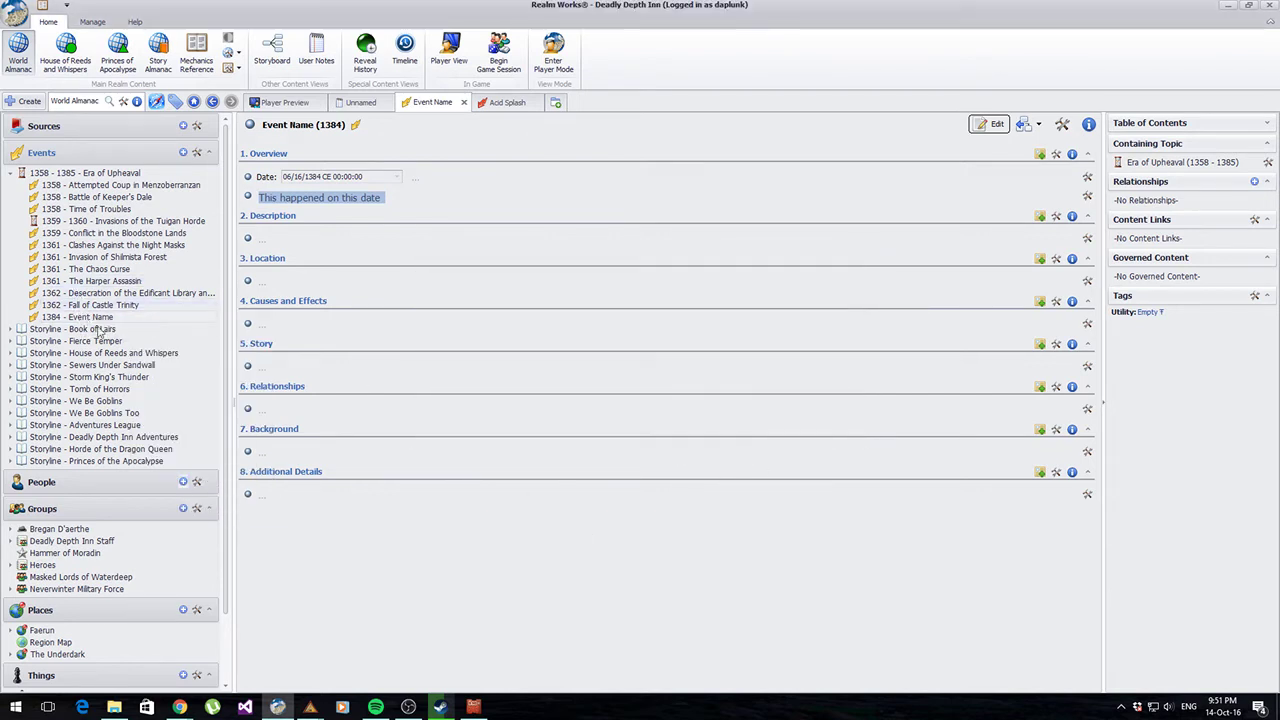
Step: Delete the Event Name topic and all its snippets from Era of Upheaval
{"action": "right_click", "coordinate": [88, 317]}
{"action": "left_click", "coordinate": [126, 476]}
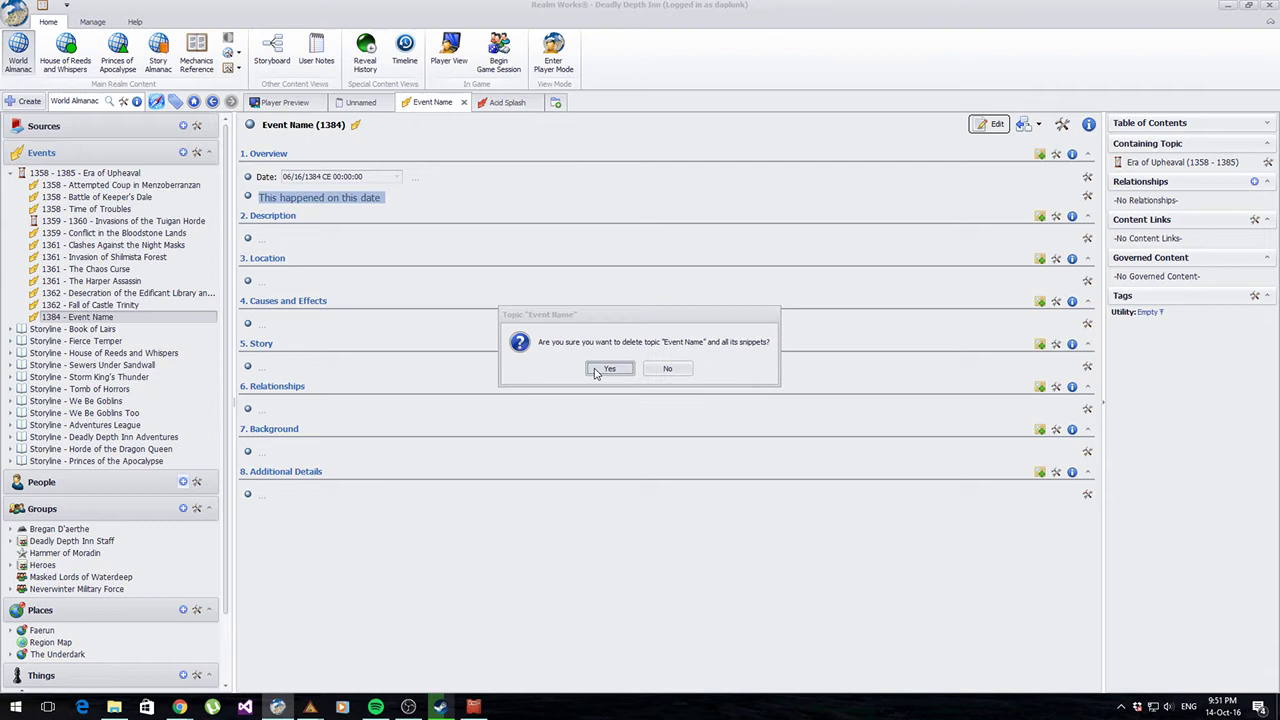
{"action": "left_click", "coordinate": [594, 376]}
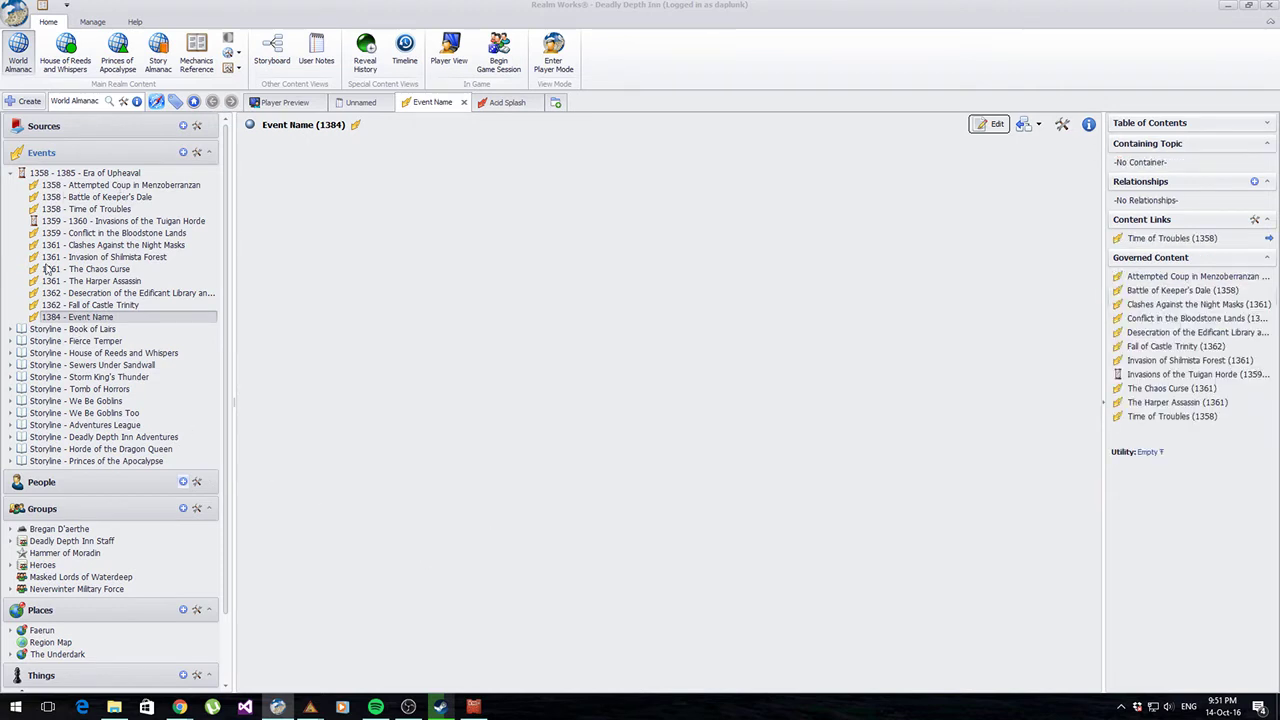
Step: Open Era of Upheaval and look over the category choices for a new contained topic, including Time Period, without creating one
{"action": "left_click", "coordinate": [78, 174]}
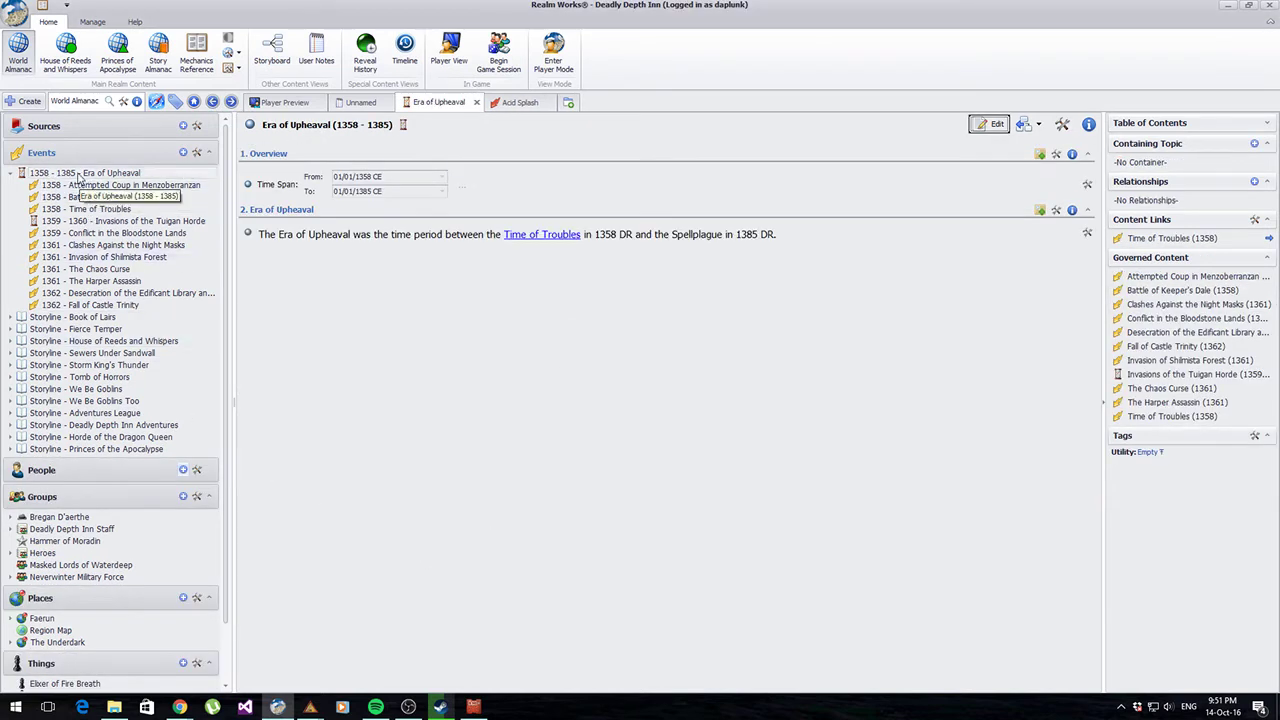
{"action": "right_click", "coordinate": [78, 174]}
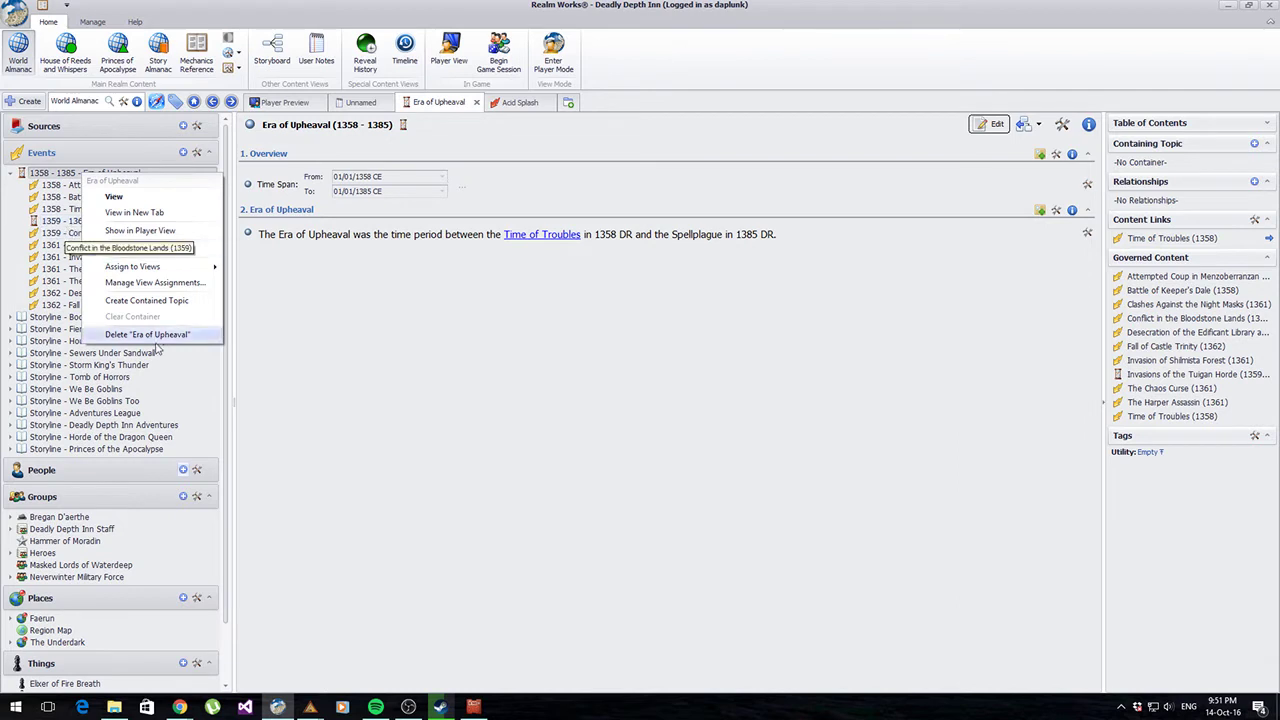
{"action": "left_click", "coordinate": [146, 300]}
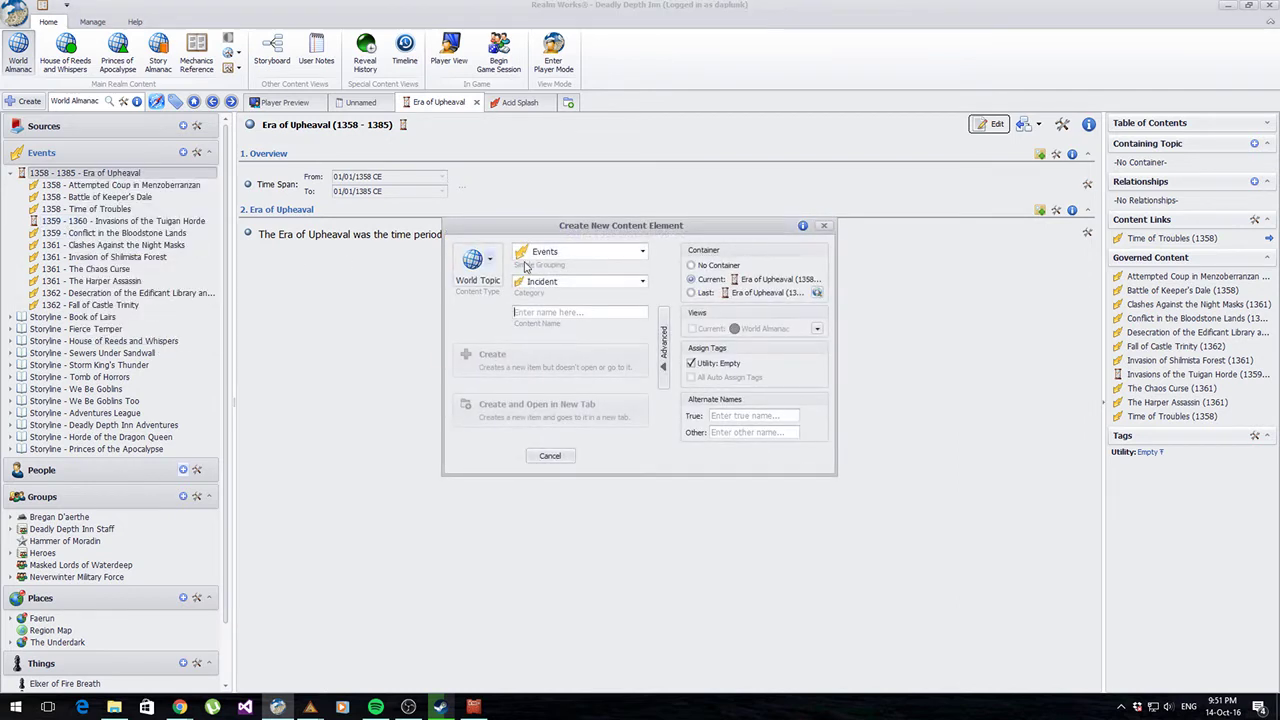
{"action": "left_click", "coordinate": [565, 282]}
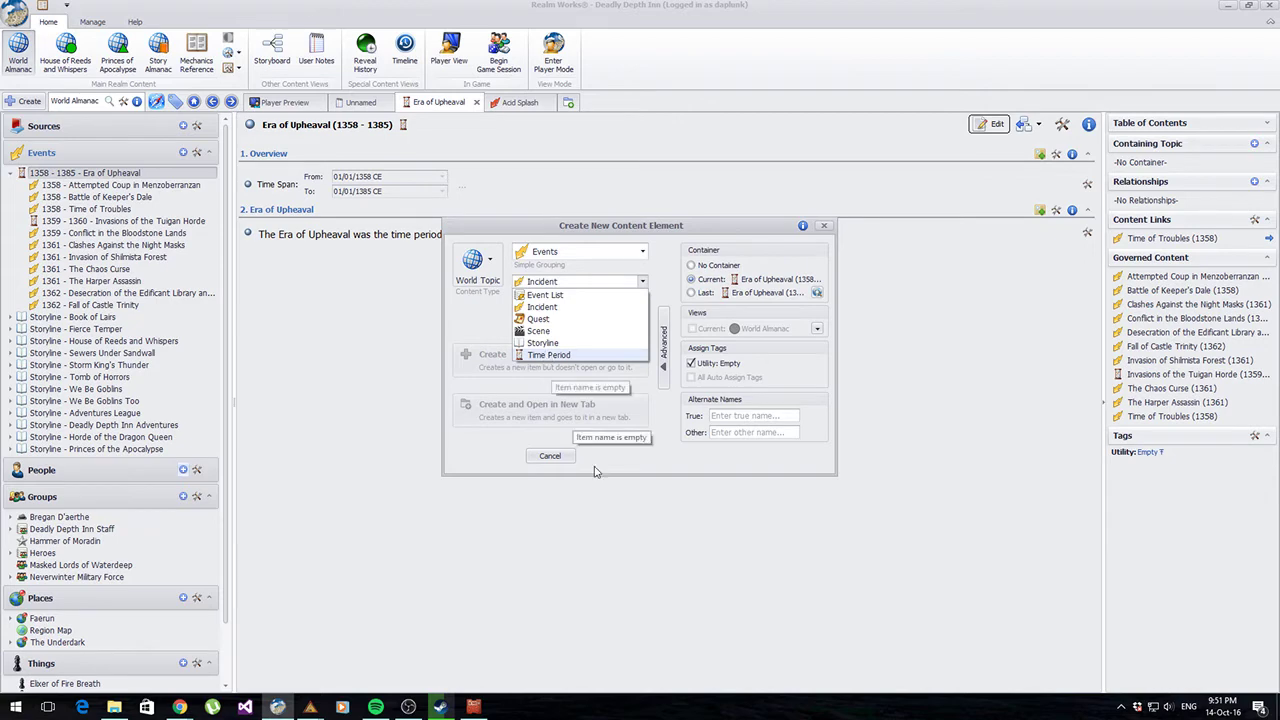
{"action": "left_click", "coordinate": [557, 458]}
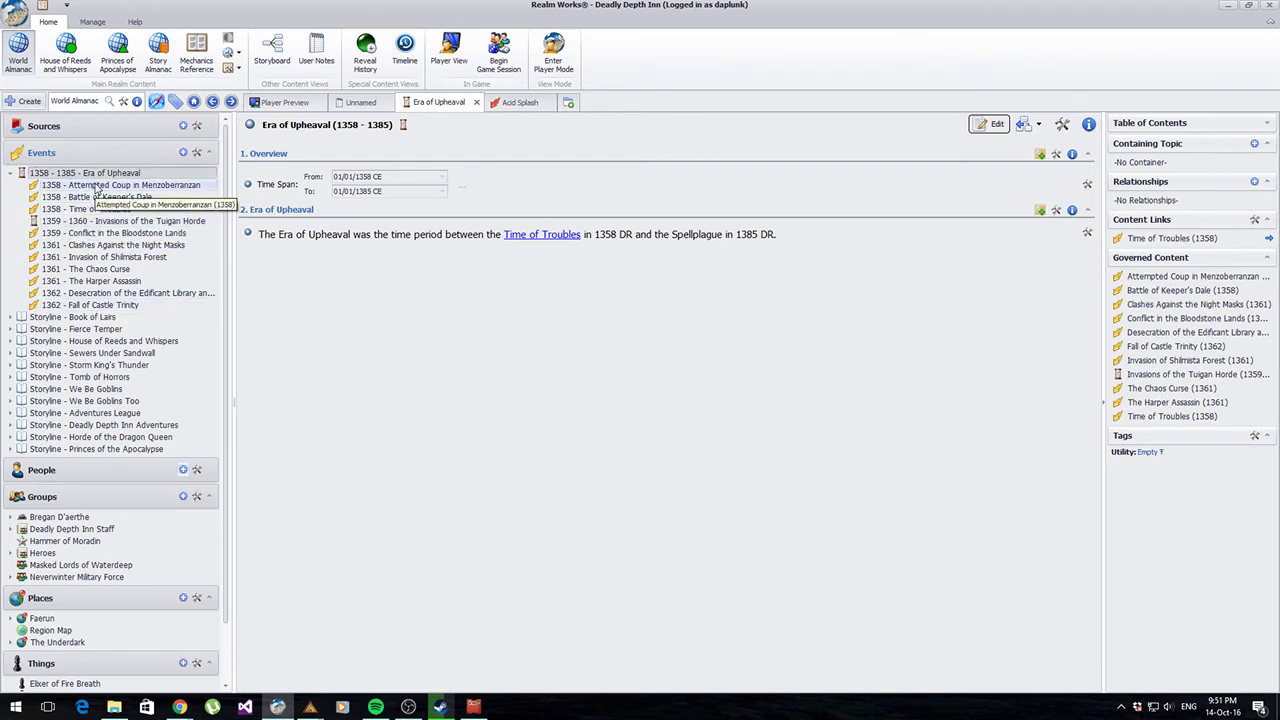
Step: Open the Attempted Coup in Menzoberranzan event and reveal the topic, its overview text and its date to the players
{"action": "left_click", "coordinate": [100, 185]}
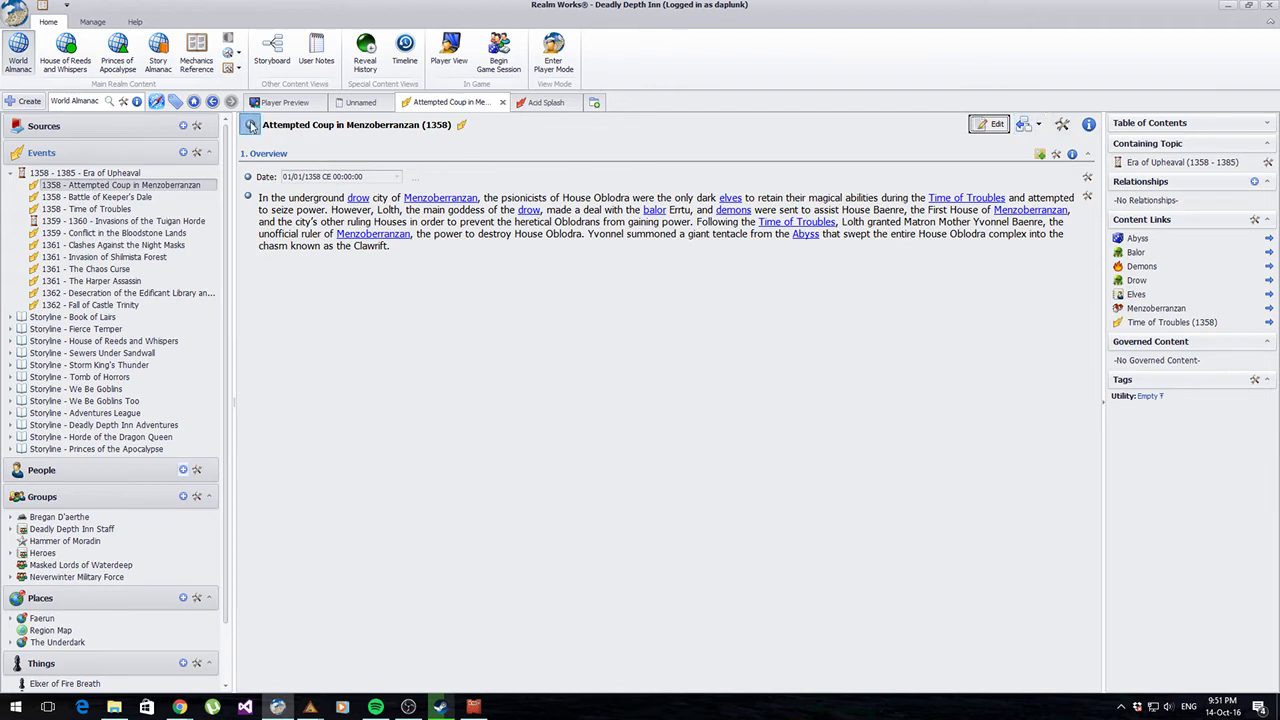
{"action": "left_click", "coordinate": [249, 124]}
{"action": "left_click", "coordinate": [248, 197]}
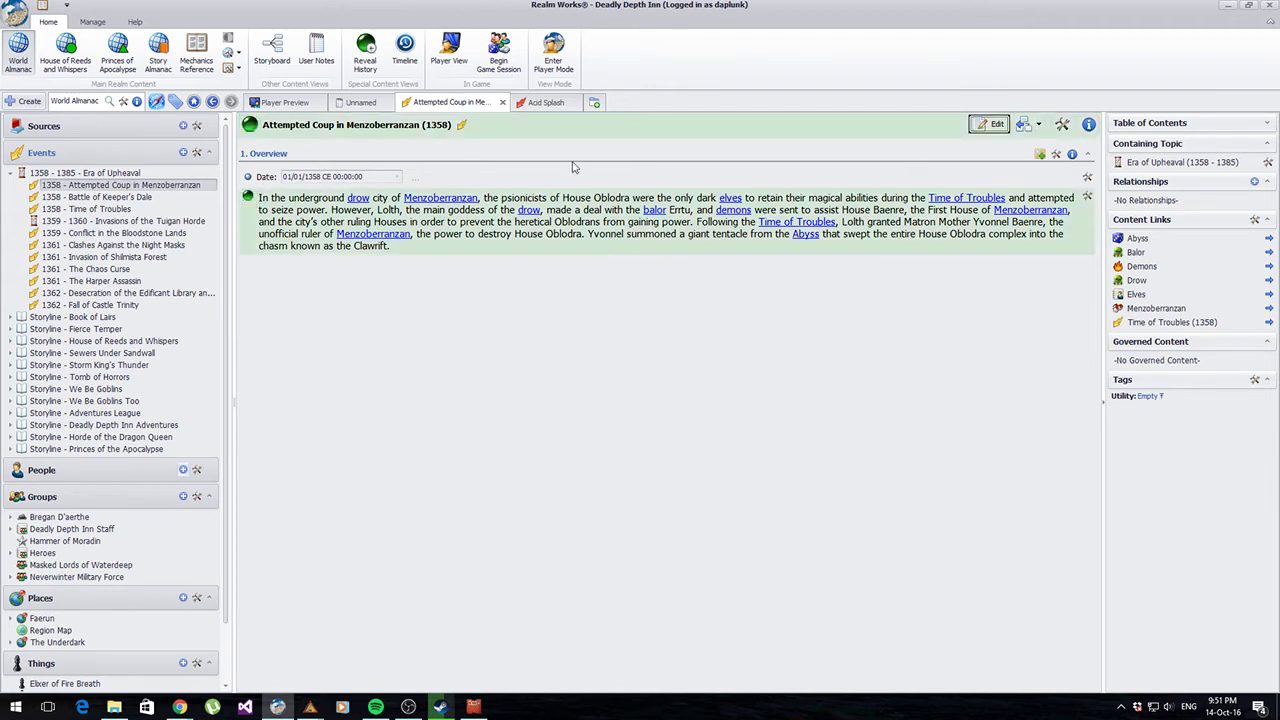
{"action": "left_click", "coordinate": [248, 176]}
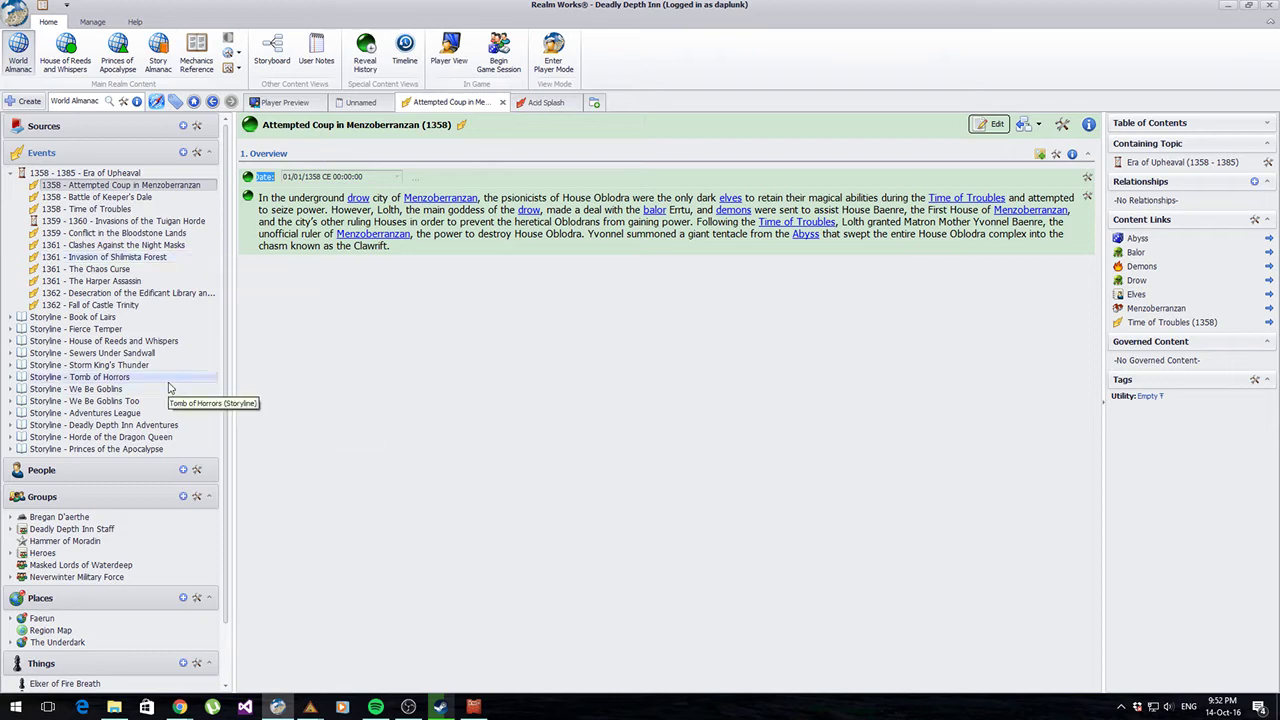
Step: Delete the Players Entered date snippet from the Tomb of Horrors storyline and save the topic
{"action": "left_click", "coordinate": [12, 46]}
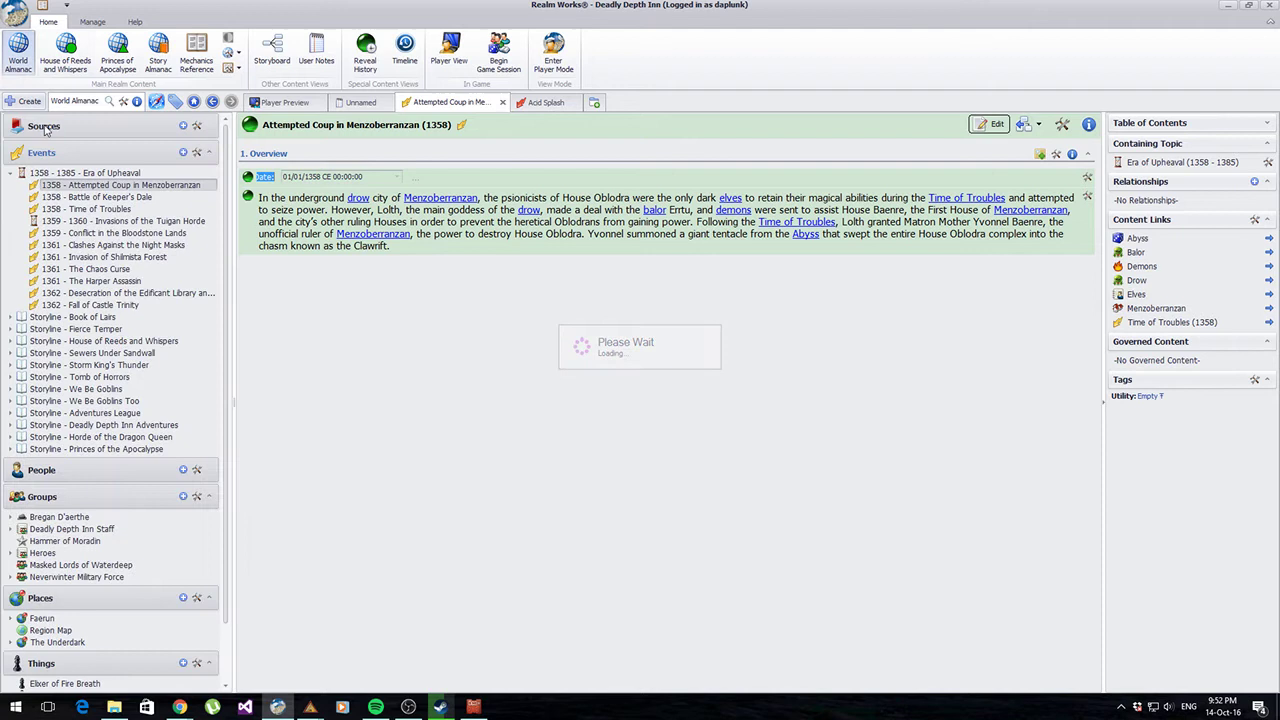
{"action": "scroll", "coordinate": [117, 296], "scroll_direction": "down", "scroll_amount": 4}
{"action": "scroll", "coordinate": [117, 296], "scroll_direction": "up", "scroll_amount": 2}
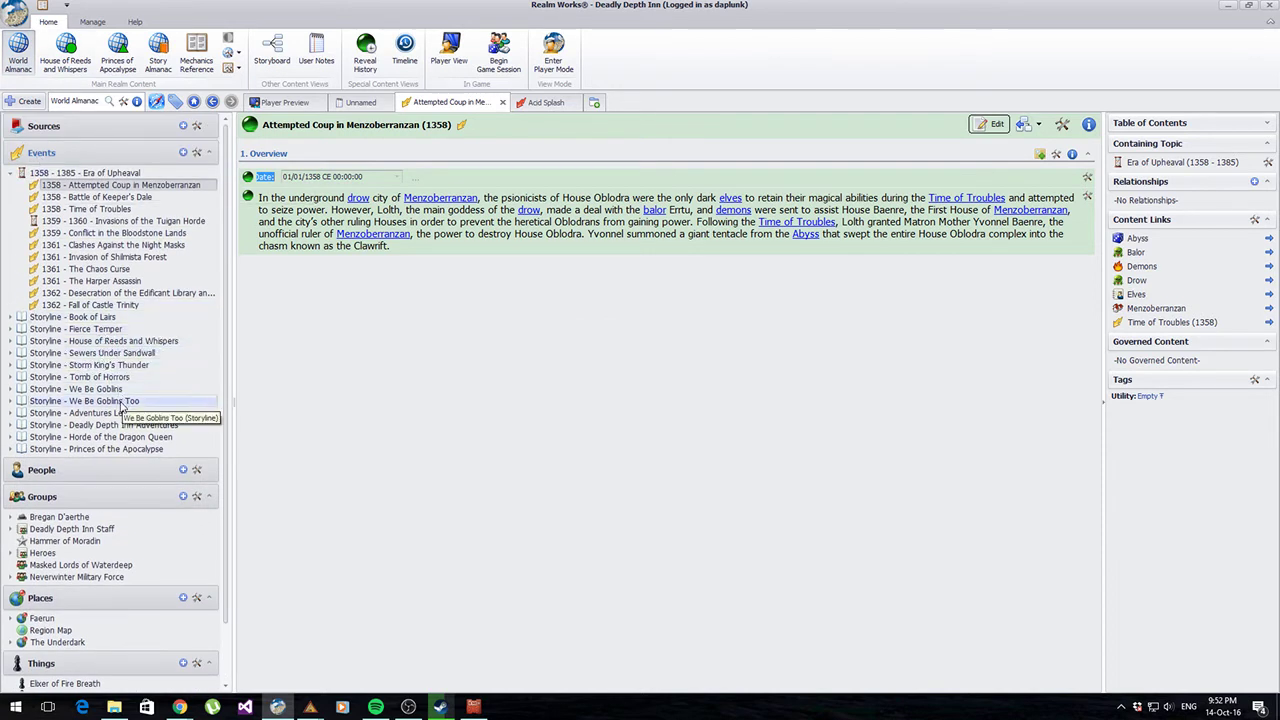
{"action": "left_click", "coordinate": [72, 380]}
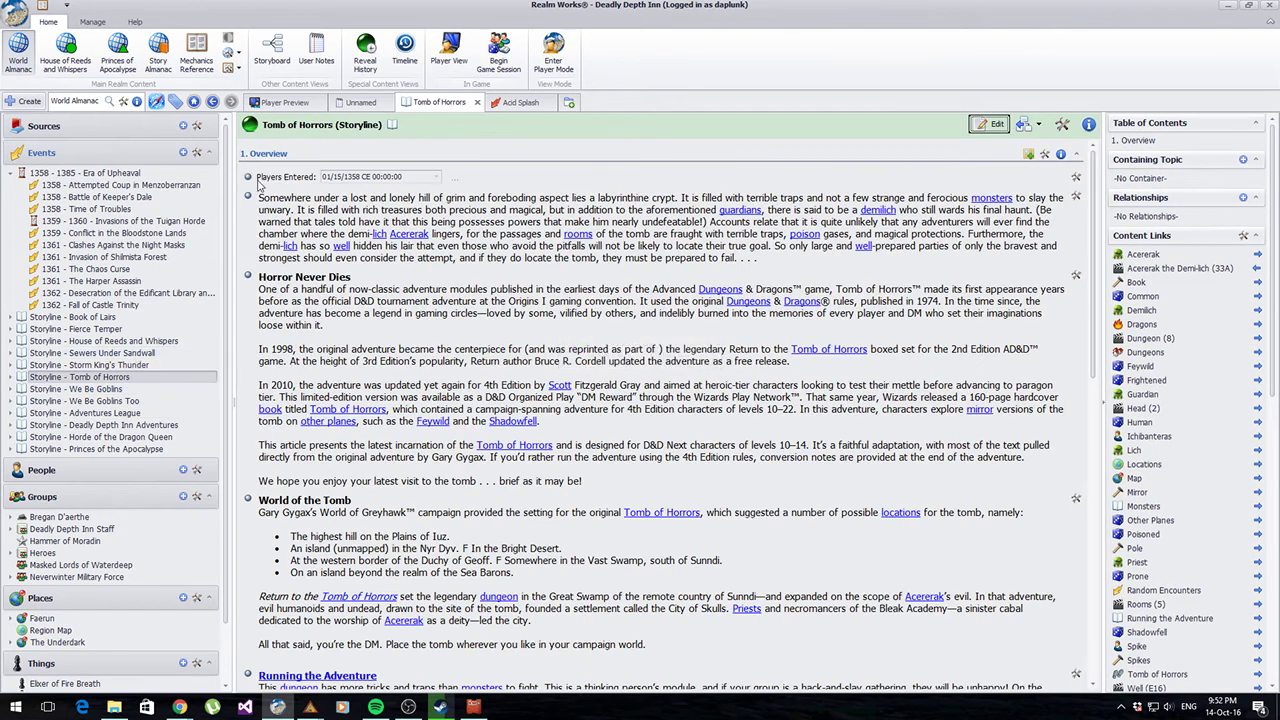
{"action": "left_click", "coordinate": [1076, 177]}
{"action": "left_click", "coordinate": [1136, 370]}
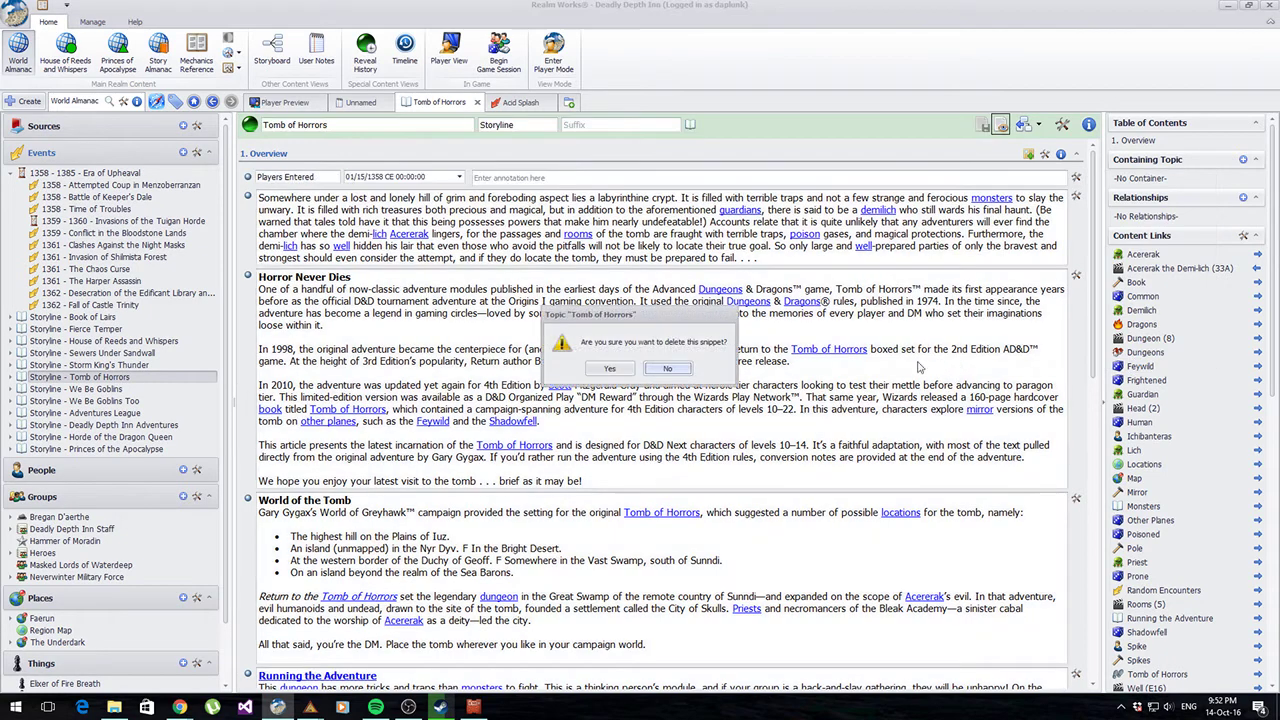
{"action": "left_click", "coordinate": [612, 368]}
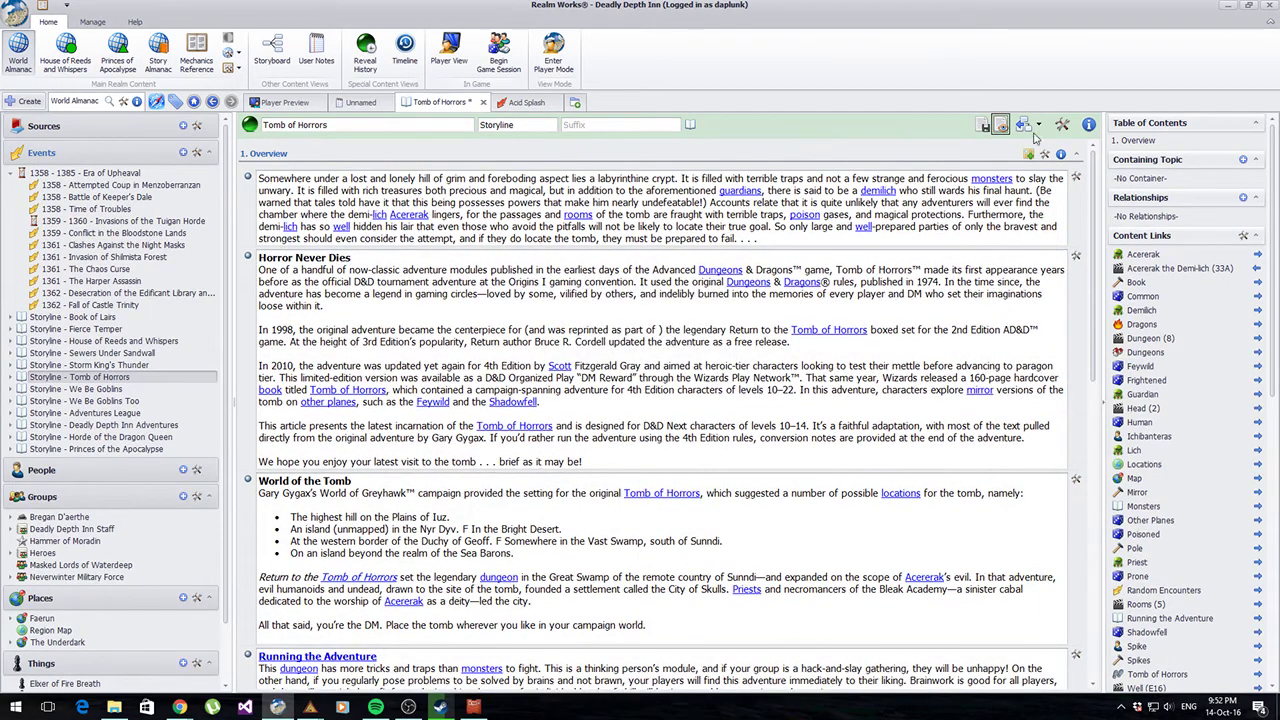
{"action": "left_click", "coordinate": [90, 364]}
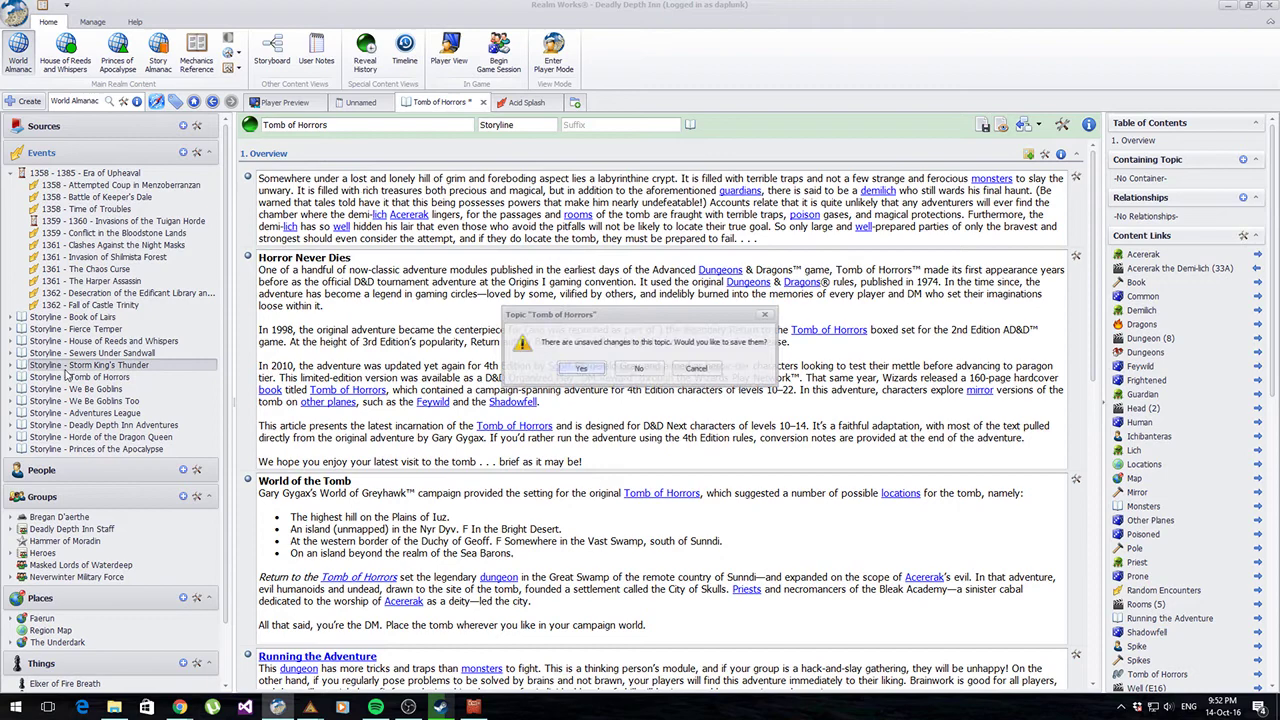
{"action": "left_click", "coordinate": [568, 372]}
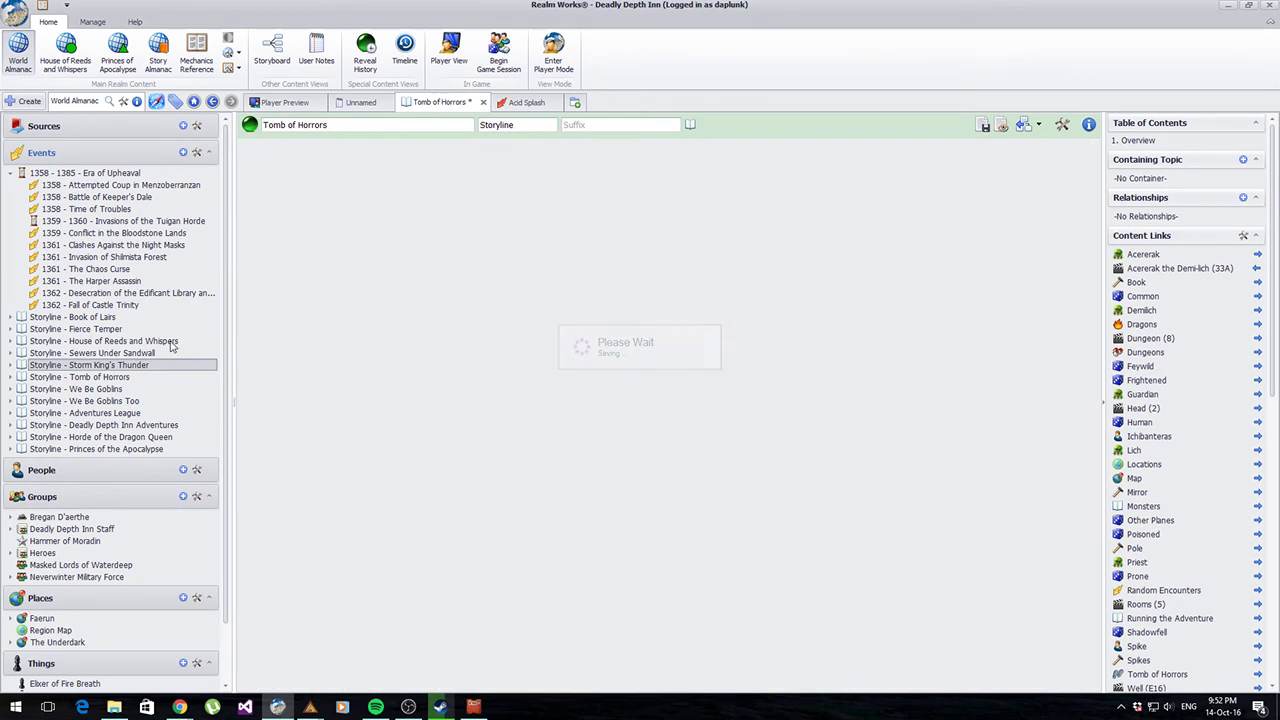
Step: Reopen the Tomb of Horrors storyline for editing
{"action": "left_click", "coordinate": [72, 380]}
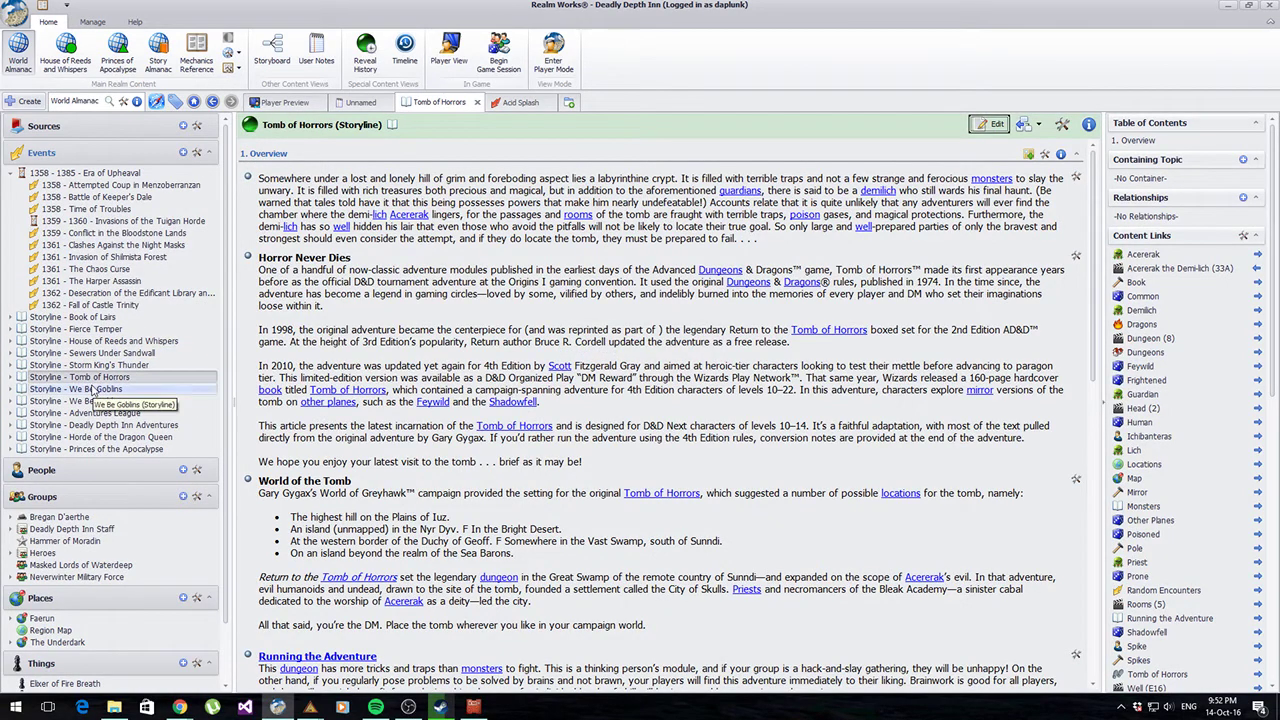
{"action": "left_click", "coordinate": [988, 125]}
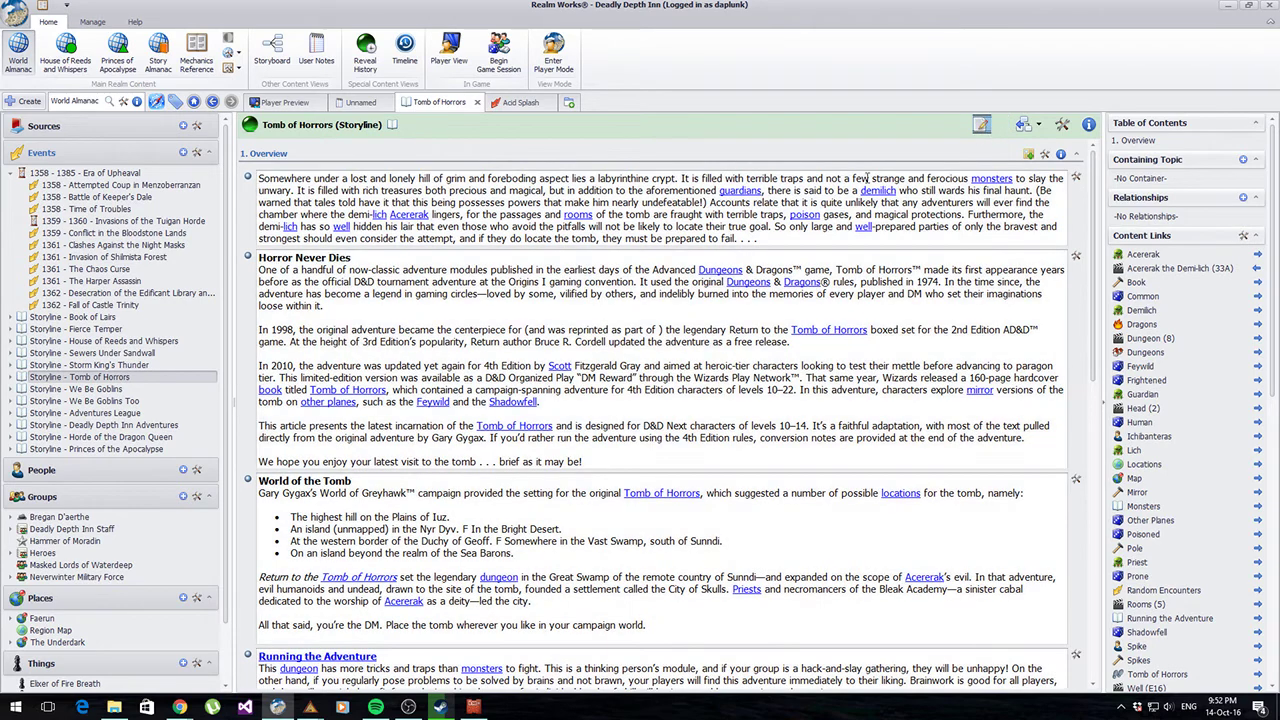
{"action": "left_click", "coordinate": [1044, 157]}
{"action": "mouse_move", "coordinate": [1098, 173]}
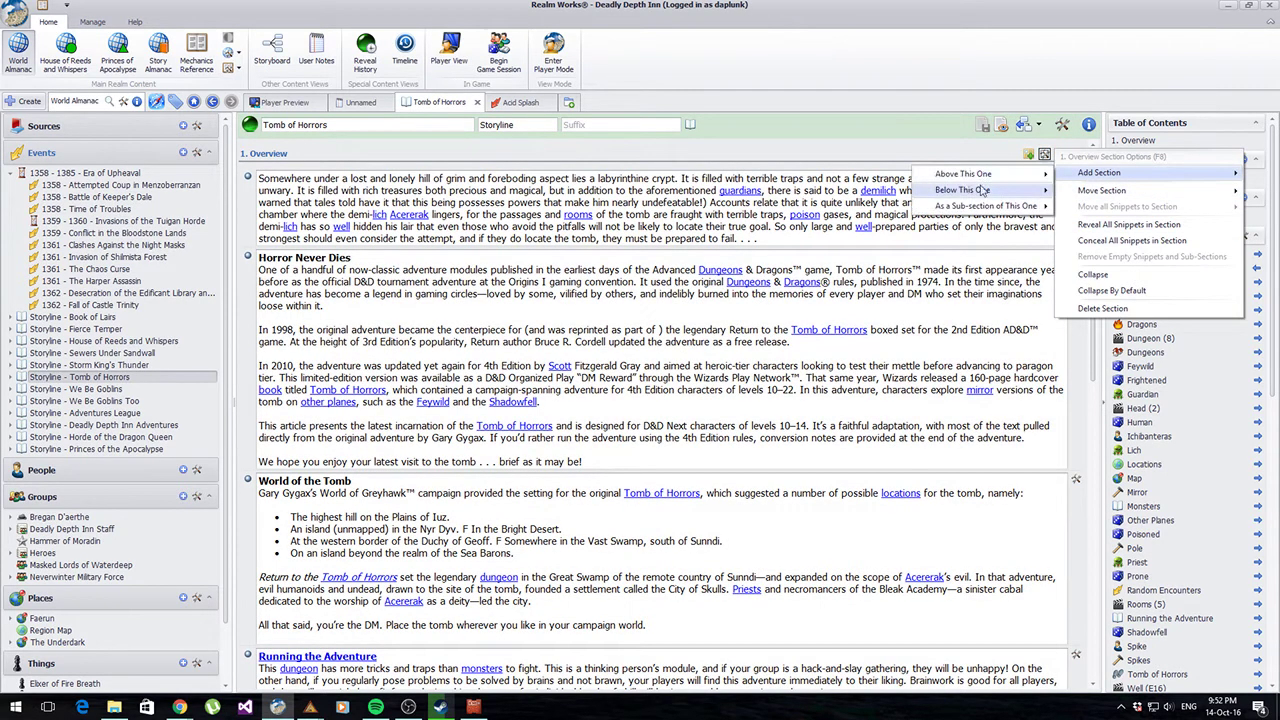
{"action": "mouse_move", "coordinate": [918, 174]}
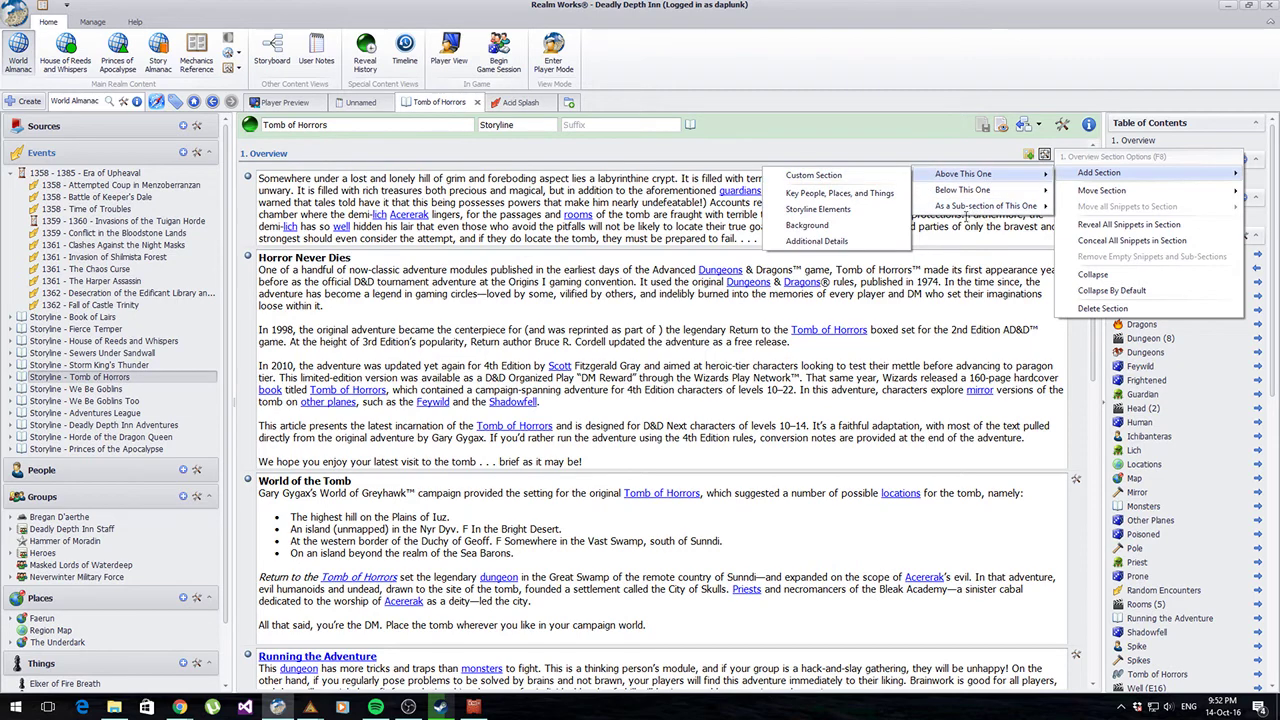
{"action": "mouse_move", "coordinate": [951, 193]}
{"action": "left_click", "coordinate": [712, 220]}
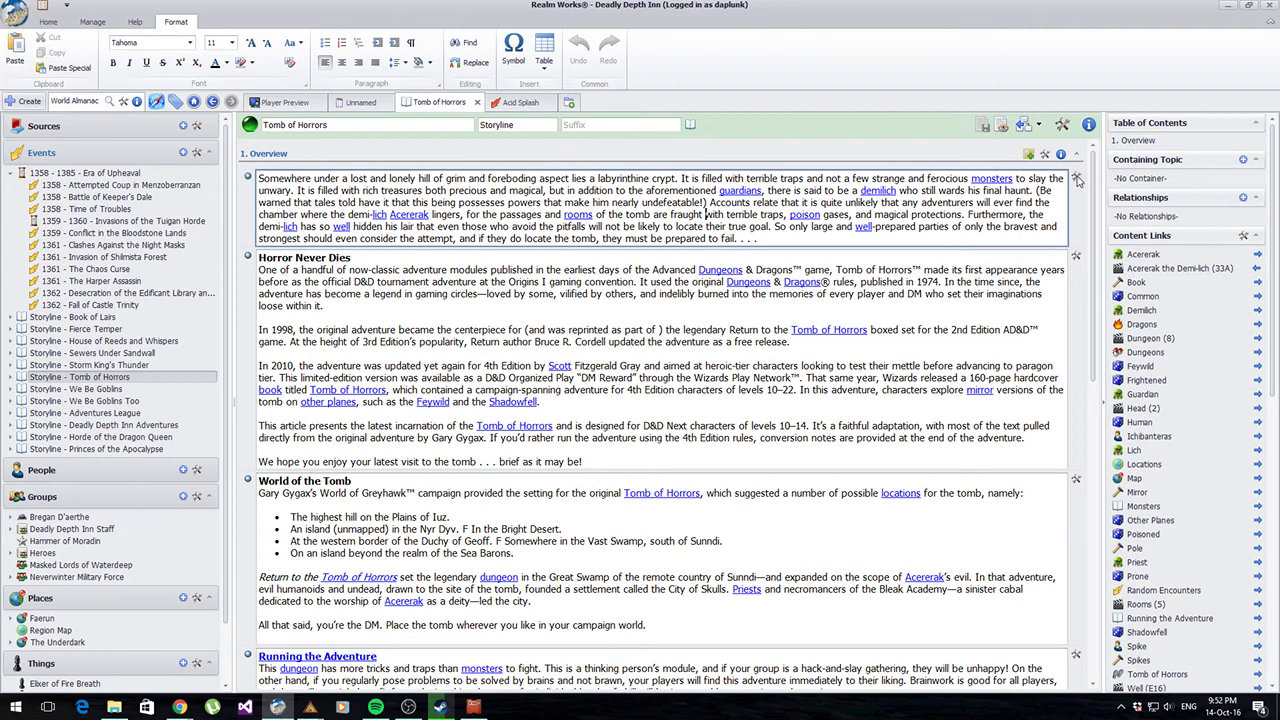
Step: Add a Calendar Date snippet above the first paragraph of the Tomb of Horrors Overview section
{"action": "left_click", "coordinate": [1077, 178]}
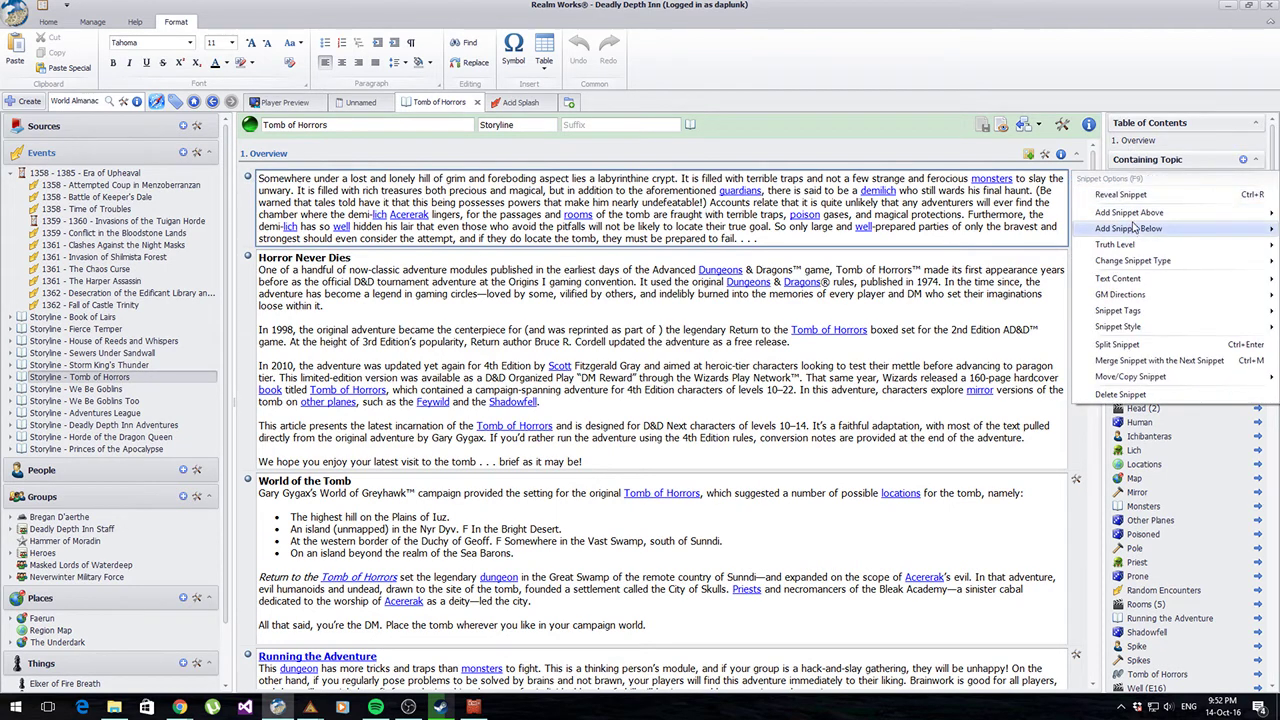
{"action": "mouse_move", "coordinate": [1132, 213]}
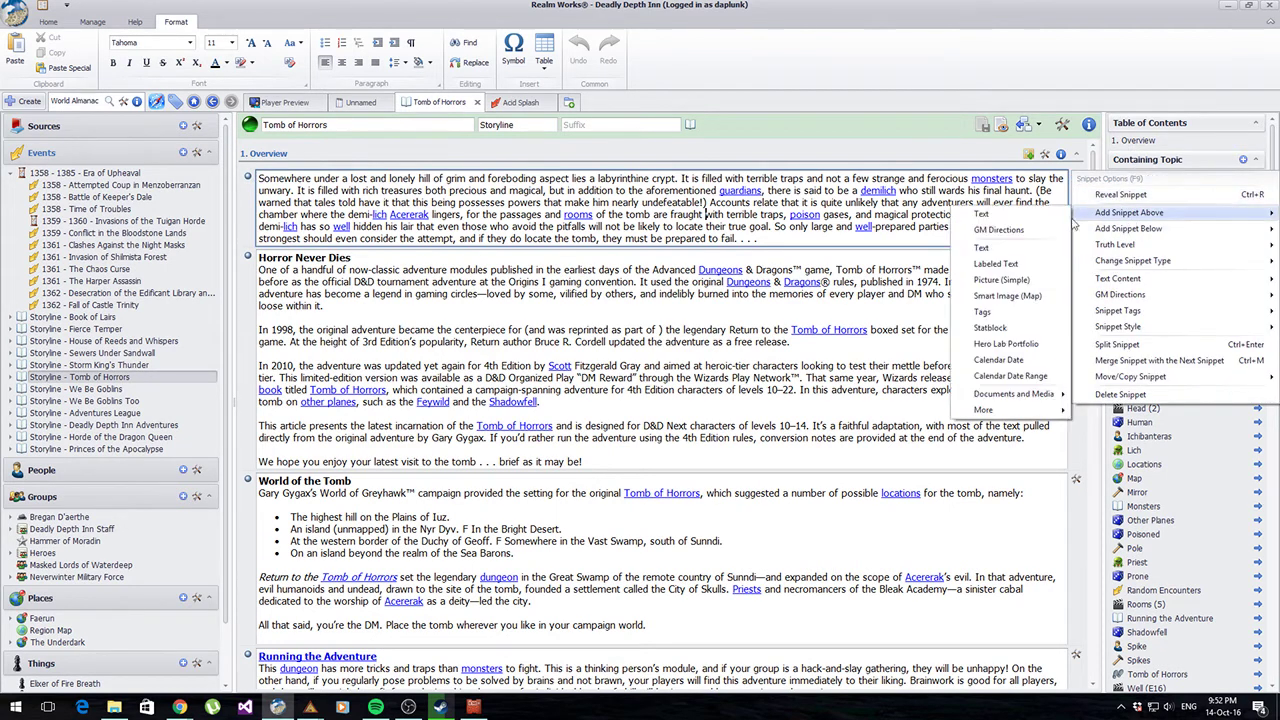
{"action": "left_click", "coordinate": [1001, 361]}
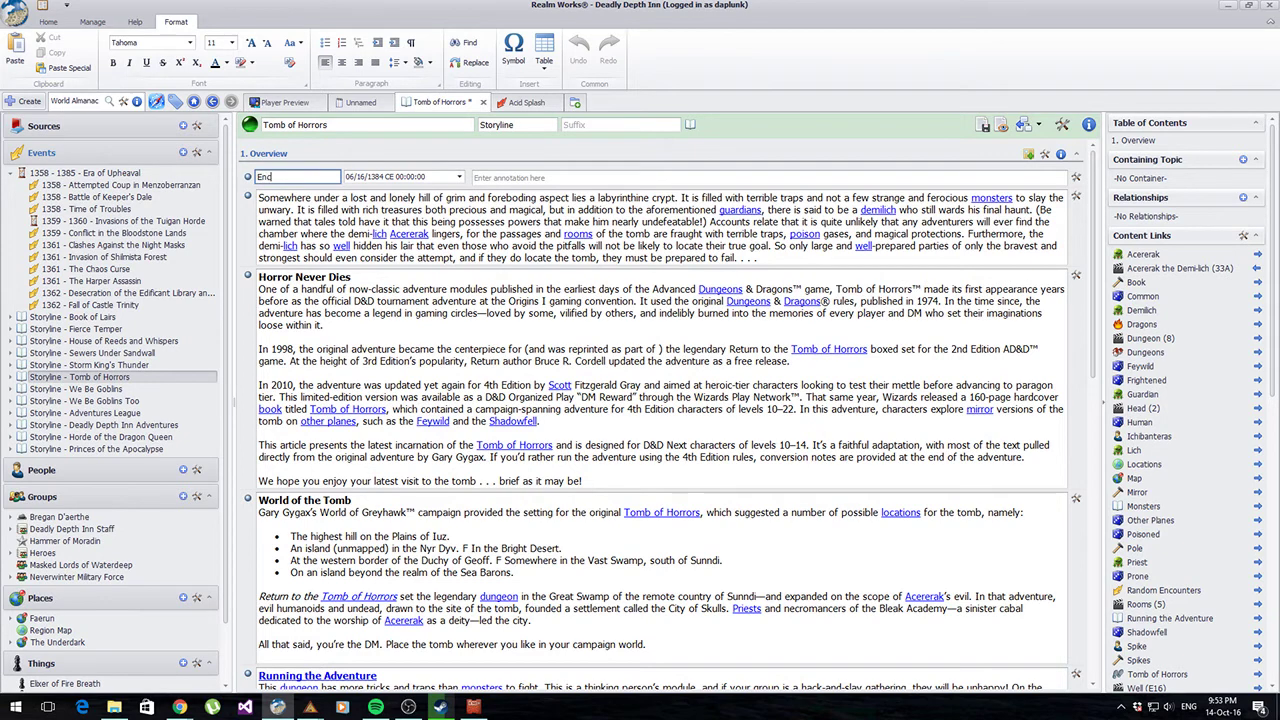
Step: Label the new date snippet Encountered and set its calendar date to 06/19/1384 CE
{"action": "type", "text": "Encountered"}
{"action": "left_click", "coordinate": [377, 197]}
{"action": "left_click", "coordinate": [460, 177]}
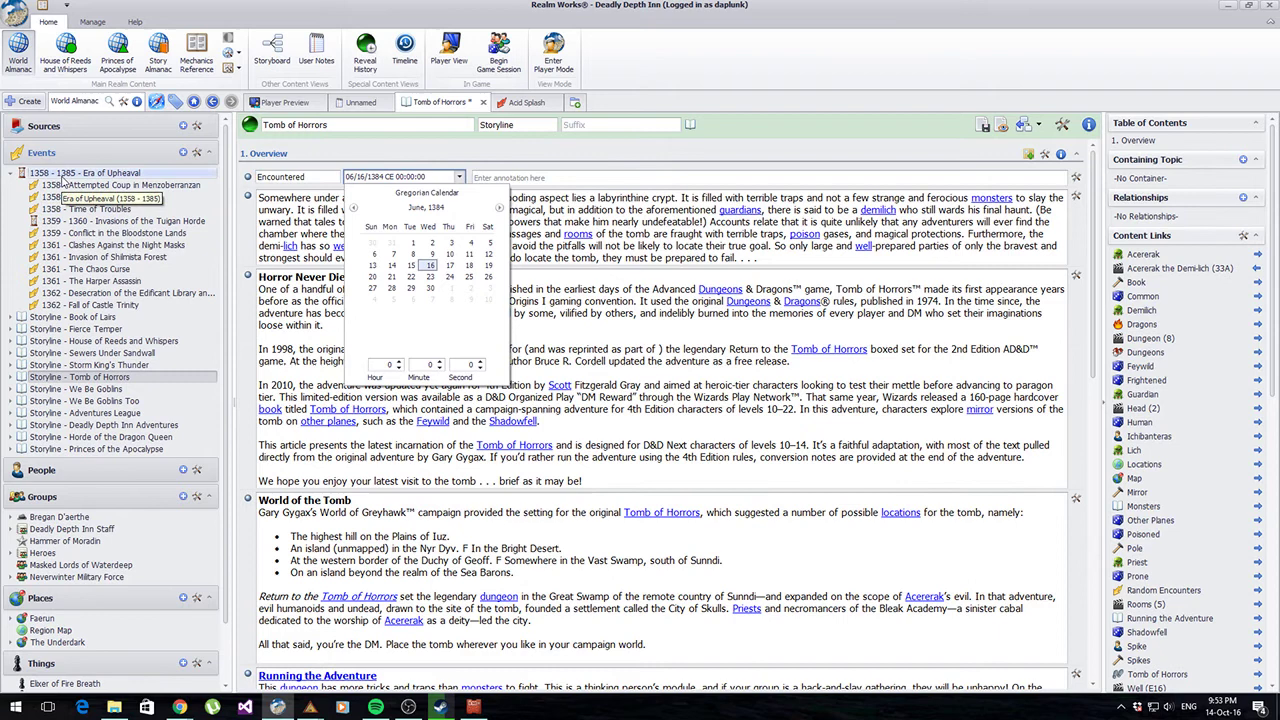
{"action": "left_click", "coordinate": [488, 265]}
Step: Annotate the Encountered date with "Players entered and left naked." and save the Tomb of Horrors storyline
{"action": "left_click", "coordinate": [529, 178]}
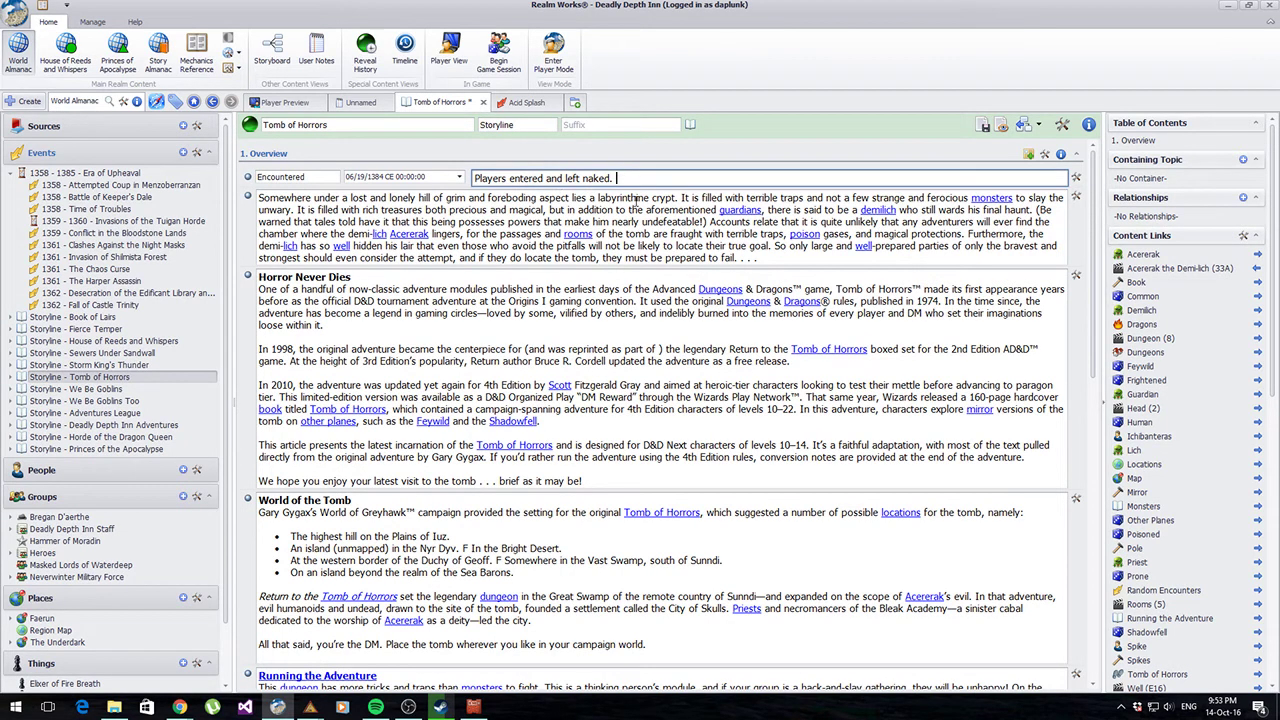
{"action": "left_click_drag", "start_coordinate": [624, 178], "coordinate": [242, 197]}
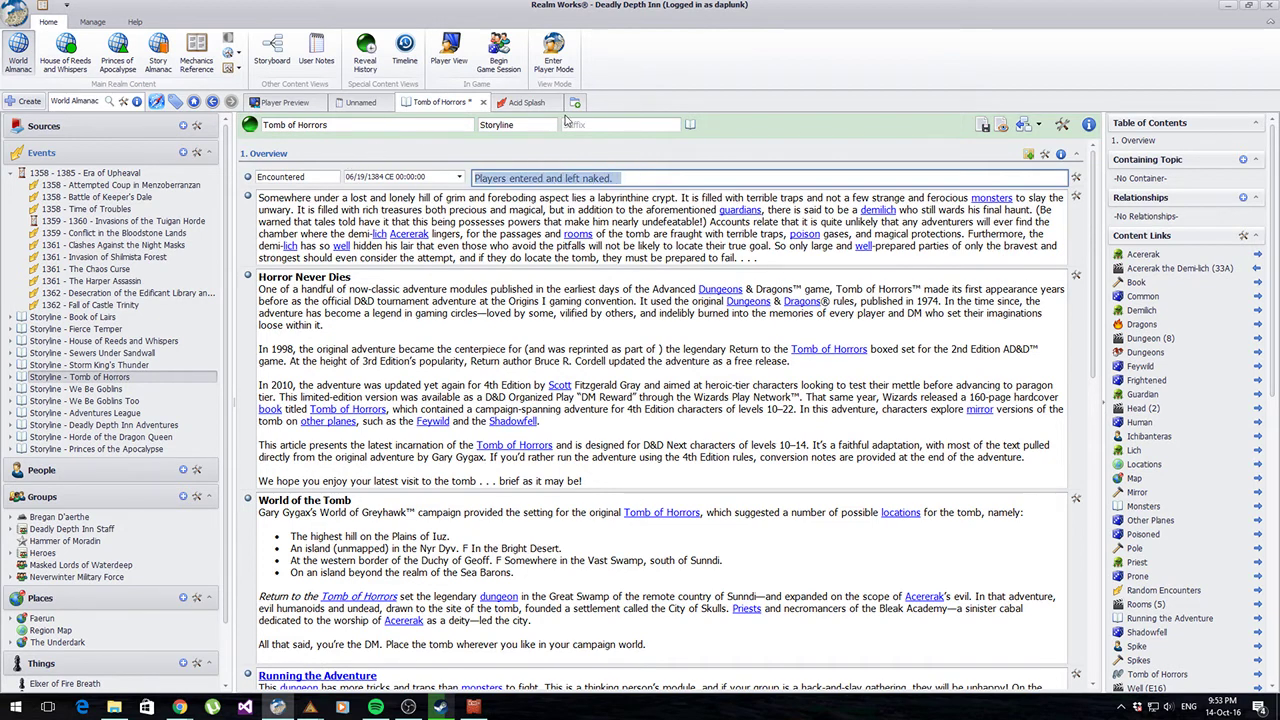
{"action": "left_click", "coordinate": [660, 176]}
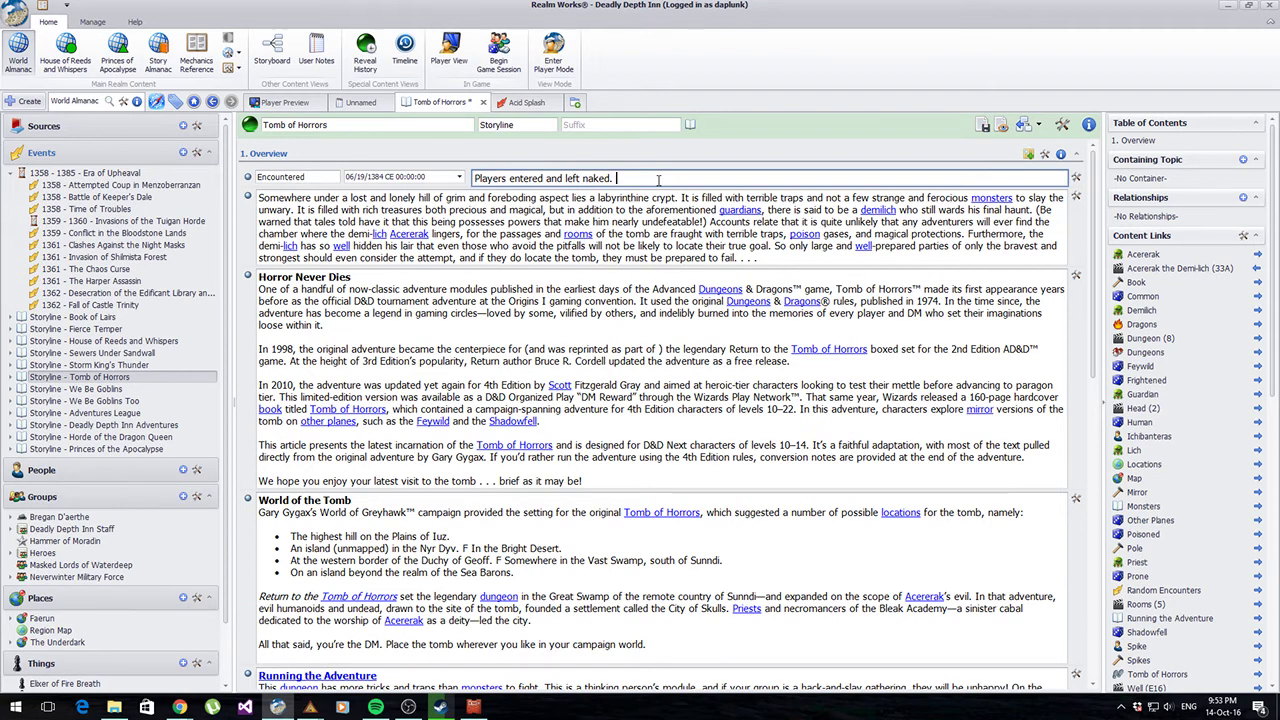
{"action": "left_click_drag", "start_coordinate": [658, 178], "coordinate": [455, 180]}
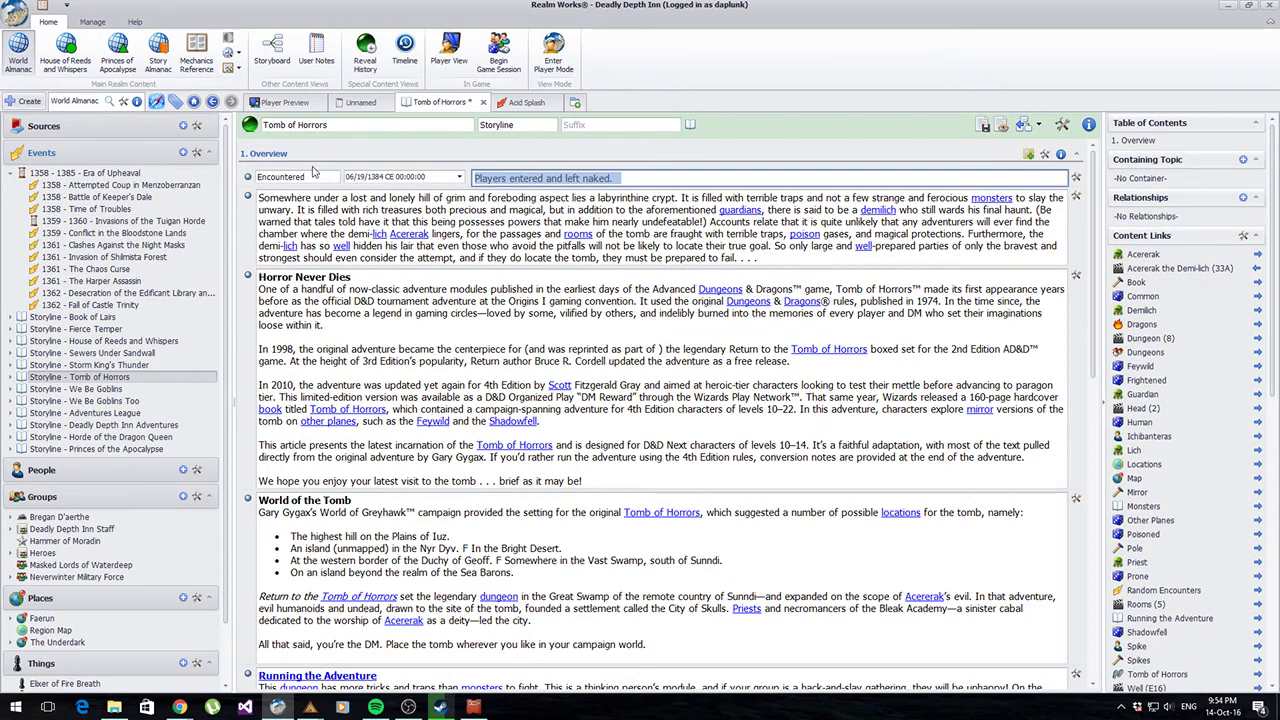
{"action": "left_click", "coordinate": [679, 178]}
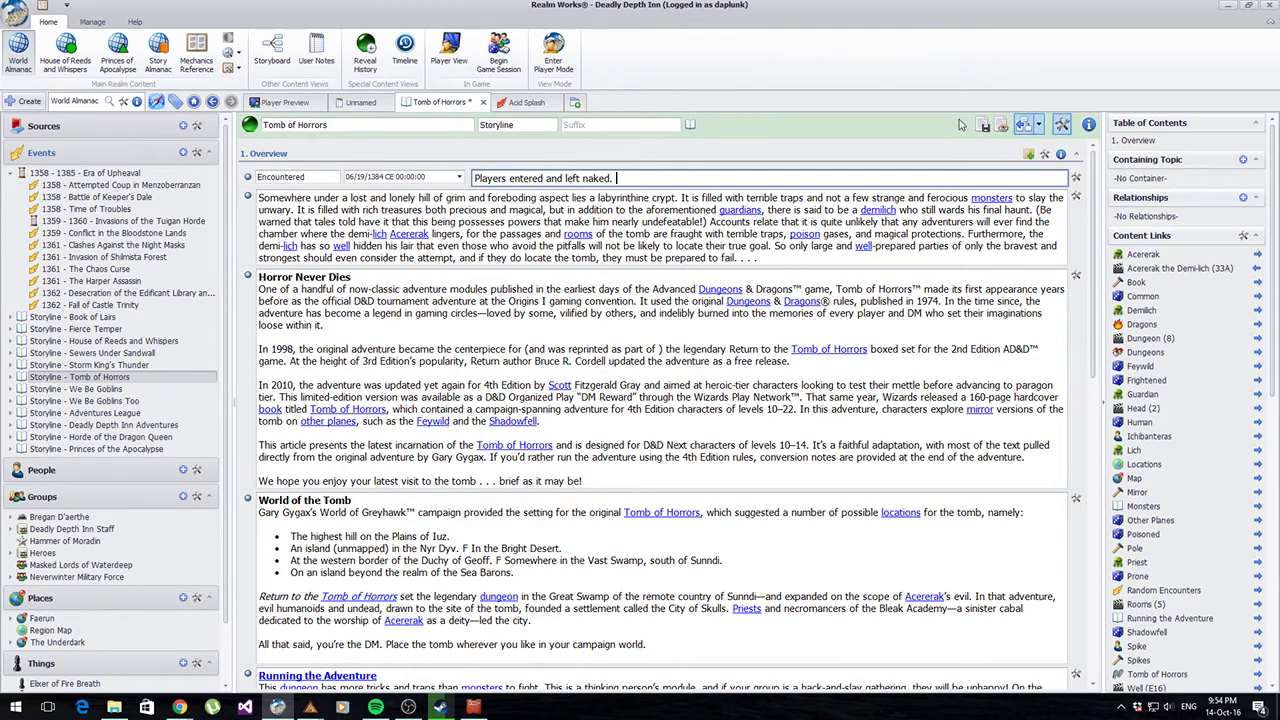
{"action": "left_click", "coordinate": [985, 125]}
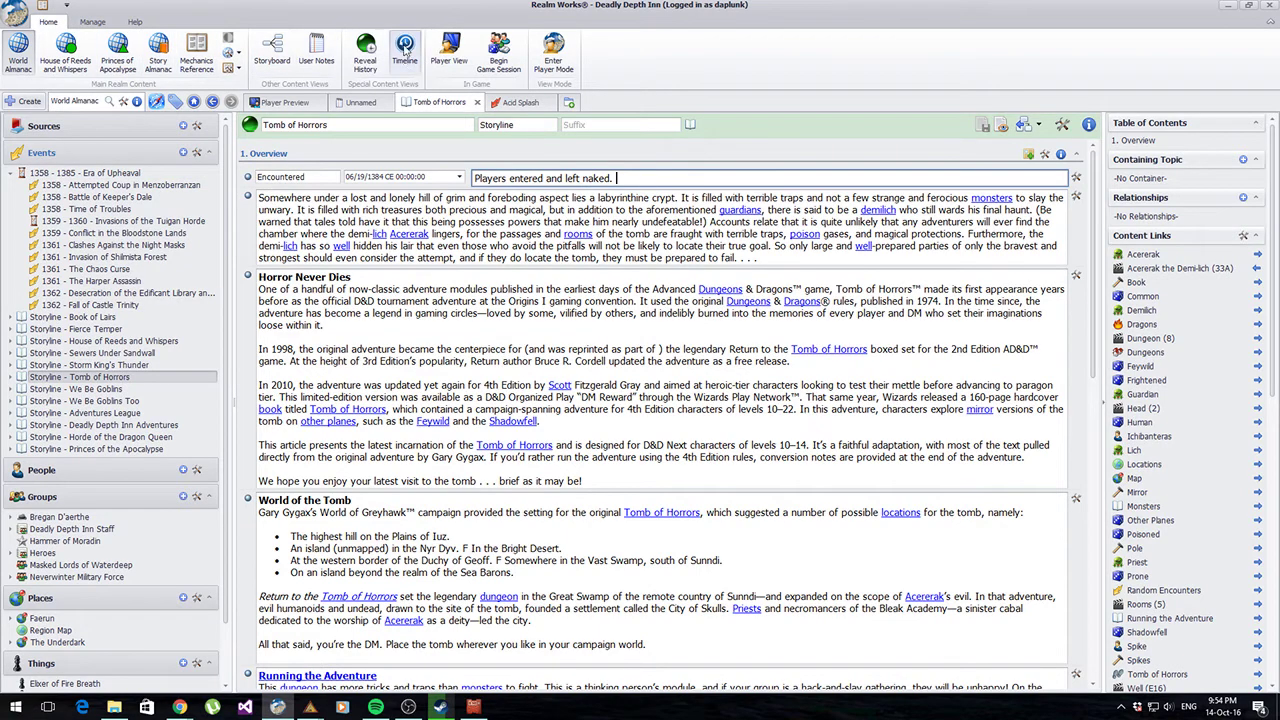
Step: Open the Timeline and view its Tomb of Horrors, Desecration of the Edificant Library, Fall of Castle Trinity and Invasion of Shilmista Forest entries
{"action": "left_click", "coordinate": [406, 58]}
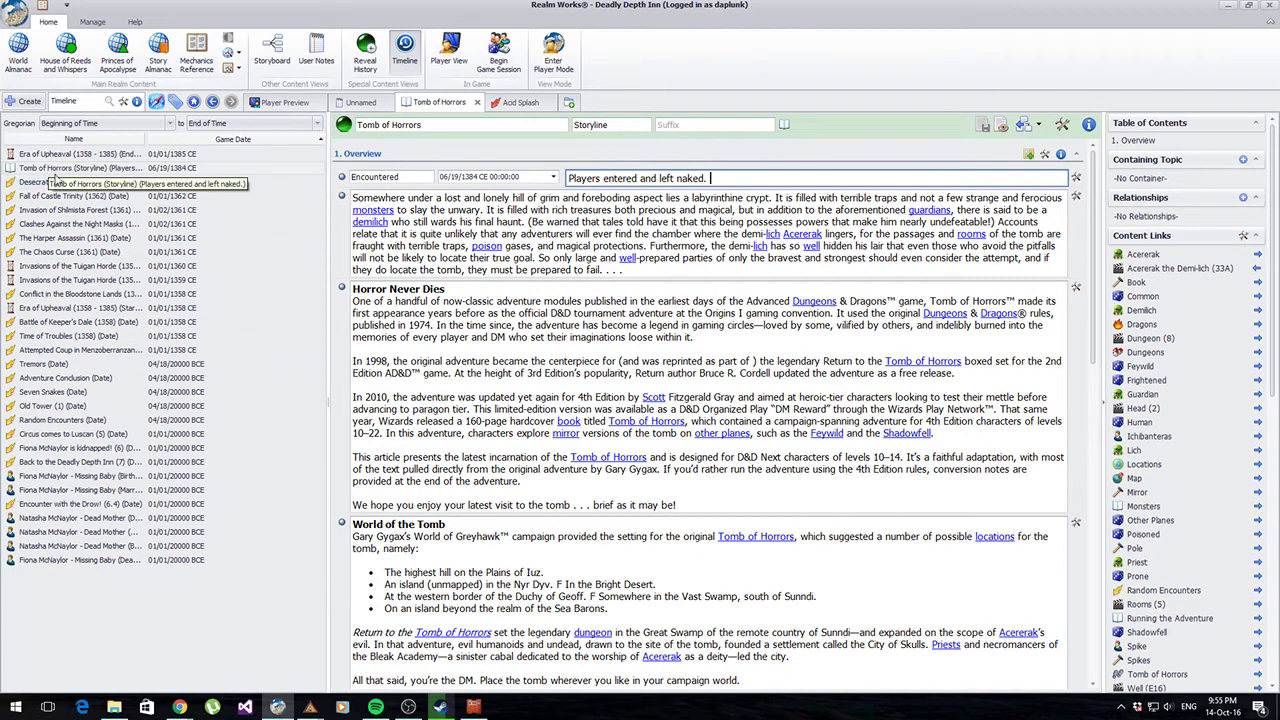
{"action": "key", "text": "Return"}
{"action": "left_click", "coordinate": [141, 170]}
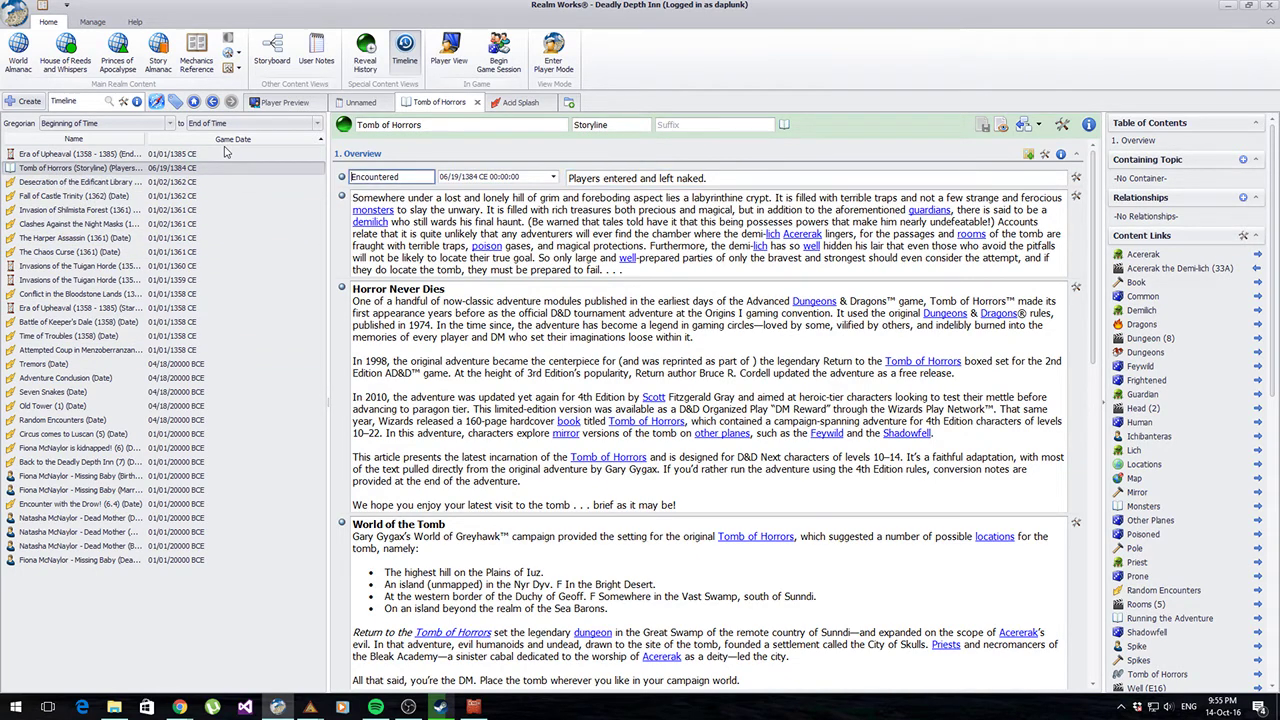
{"action": "left_click", "coordinate": [160, 182]}
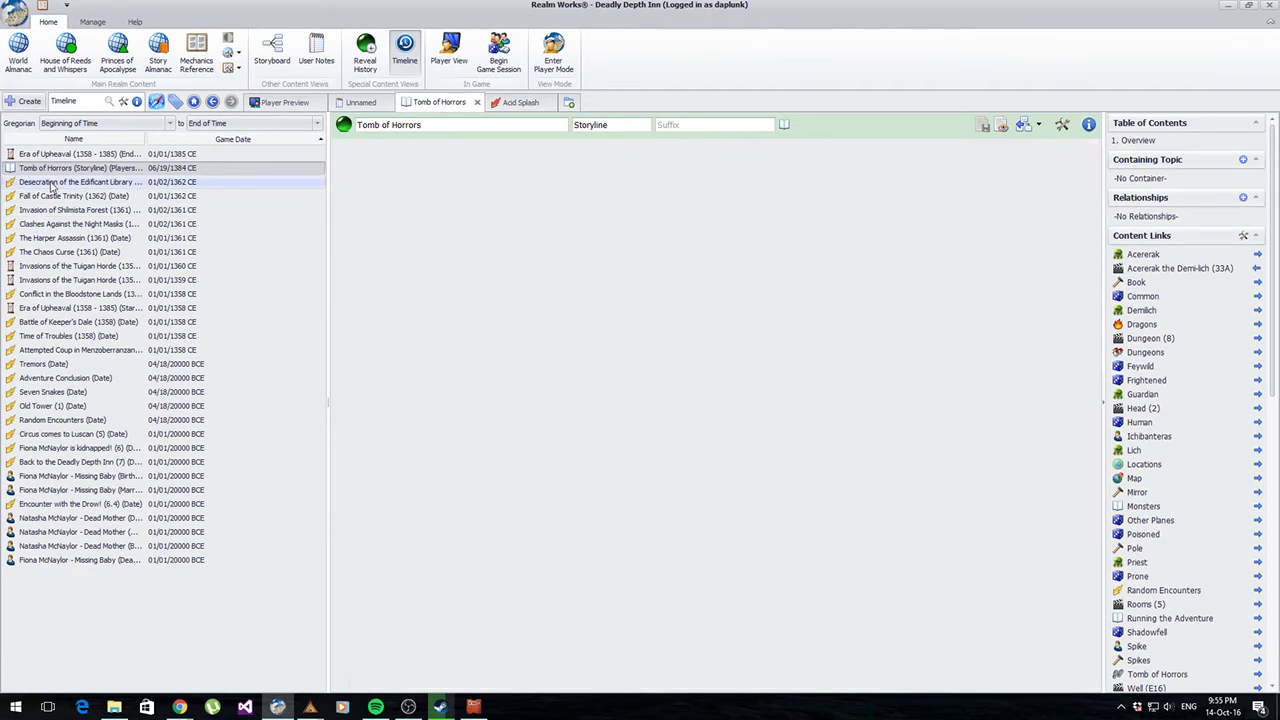
{"action": "left_click", "coordinate": [120, 196]}
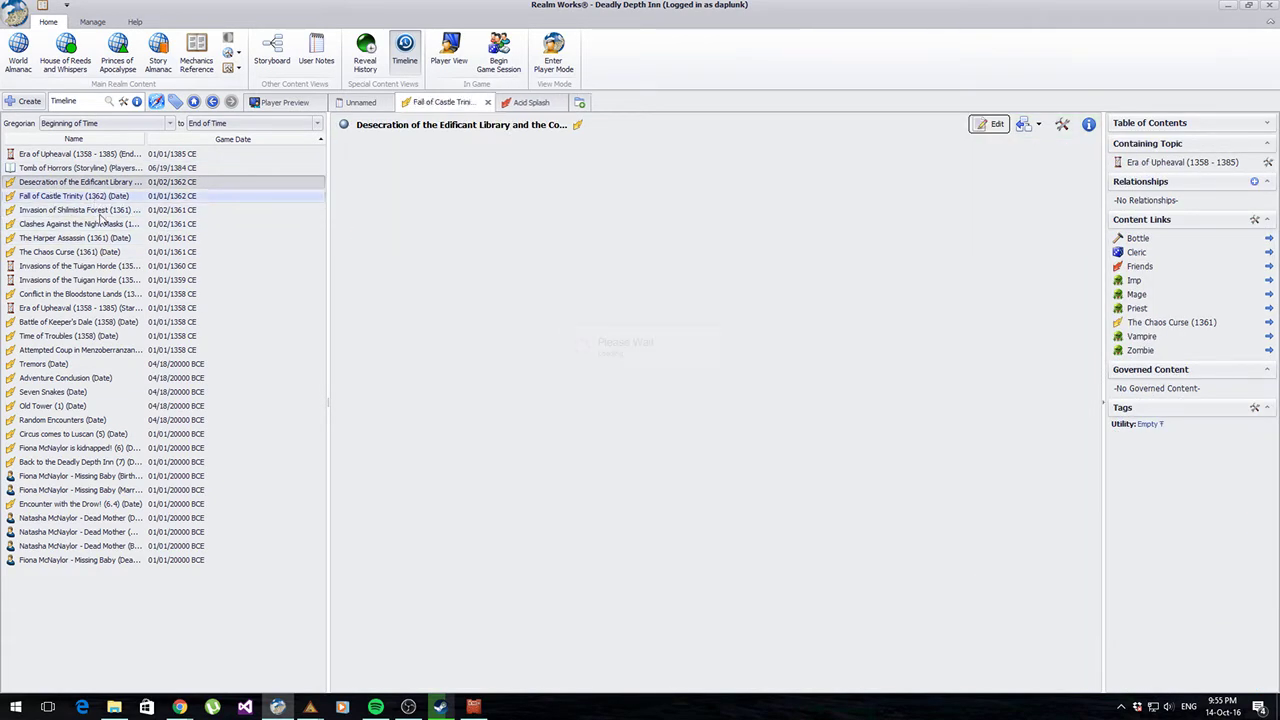
{"action": "left_click", "coordinate": [103, 214]}
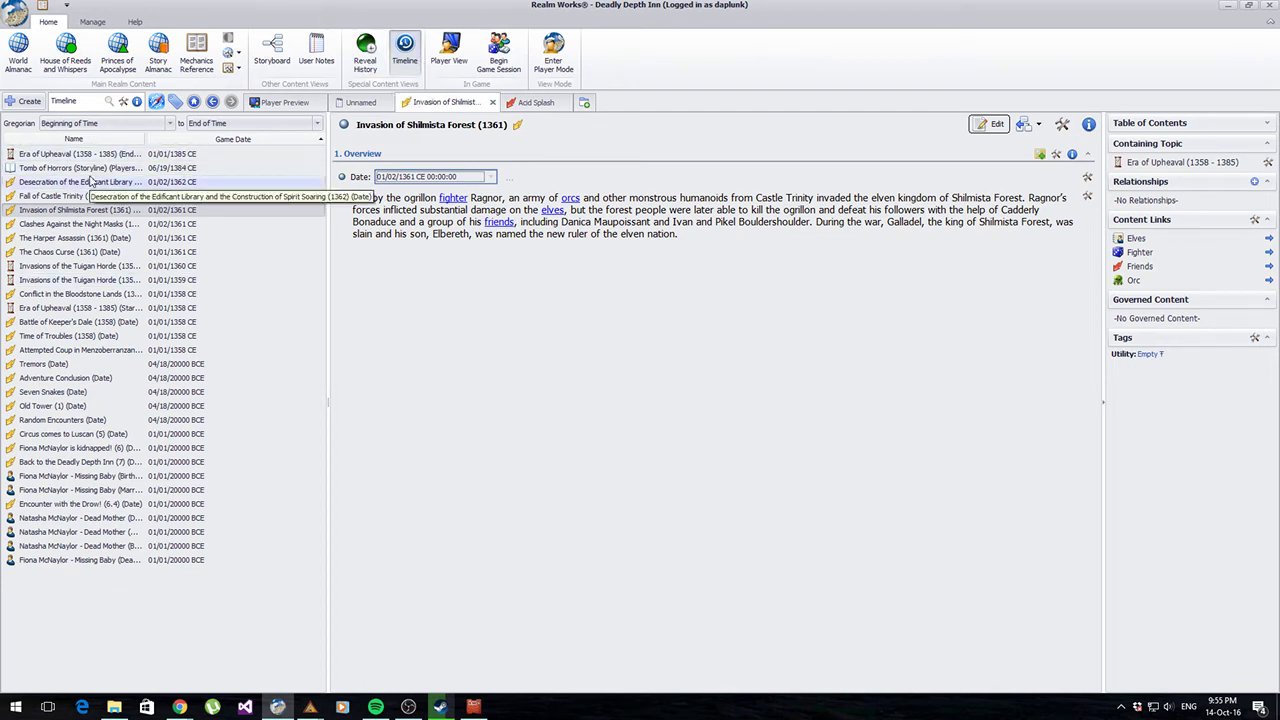
Step: Reveal the Tomb of Horrors Encountered date and the Desecration of the Edificant Library topic, date and overview text to the players
{"action": "left_click", "coordinate": [57, 167]}
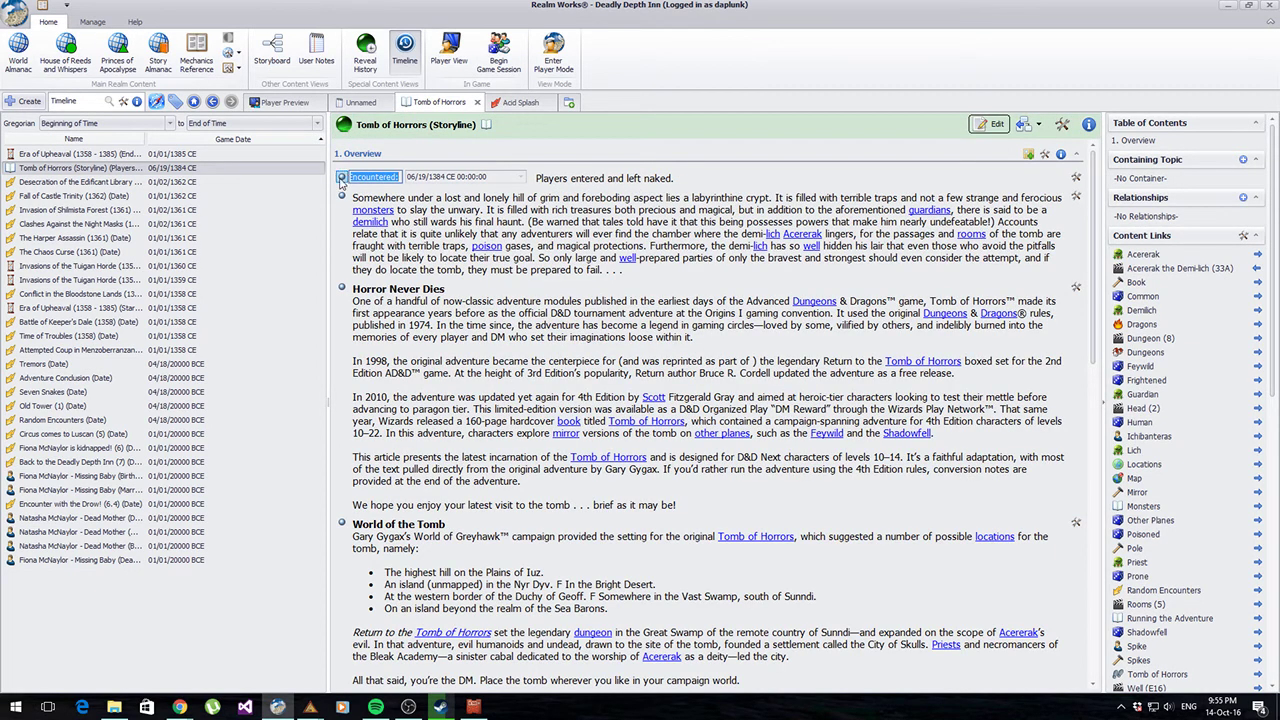
{"action": "left_click", "coordinate": [341, 177]}
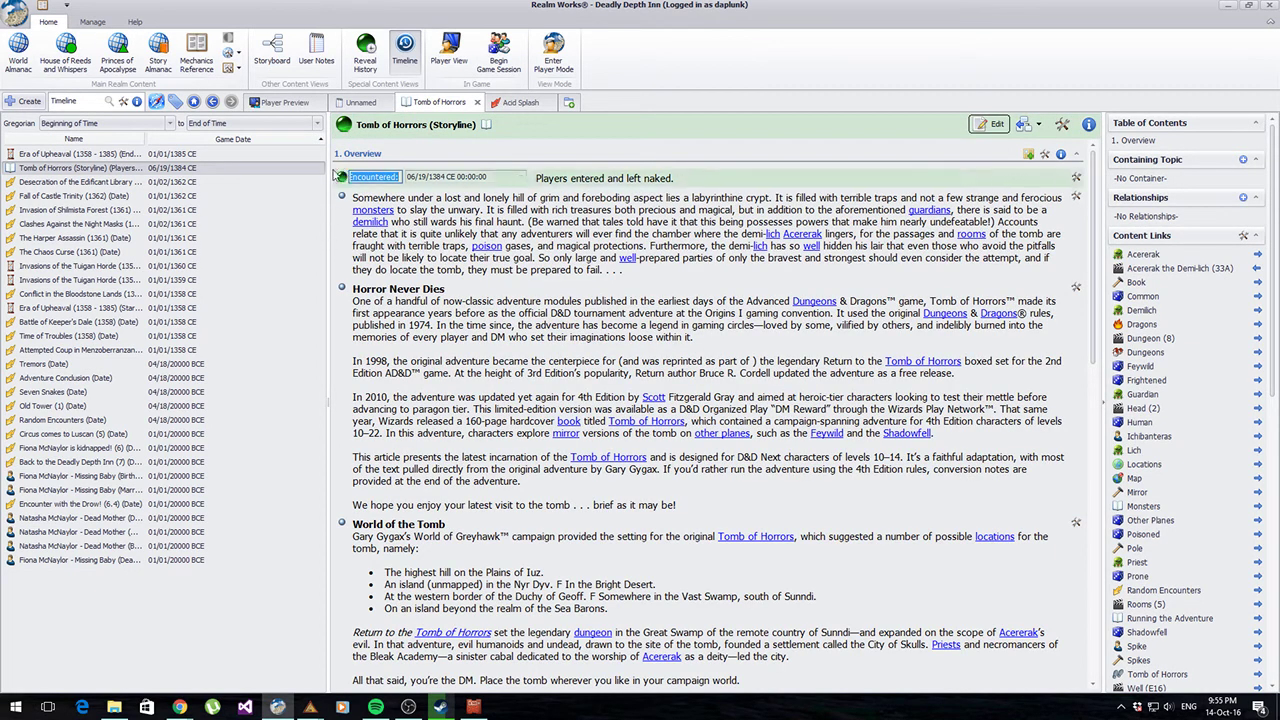
{"action": "left_click", "coordinate": [69, 181]}
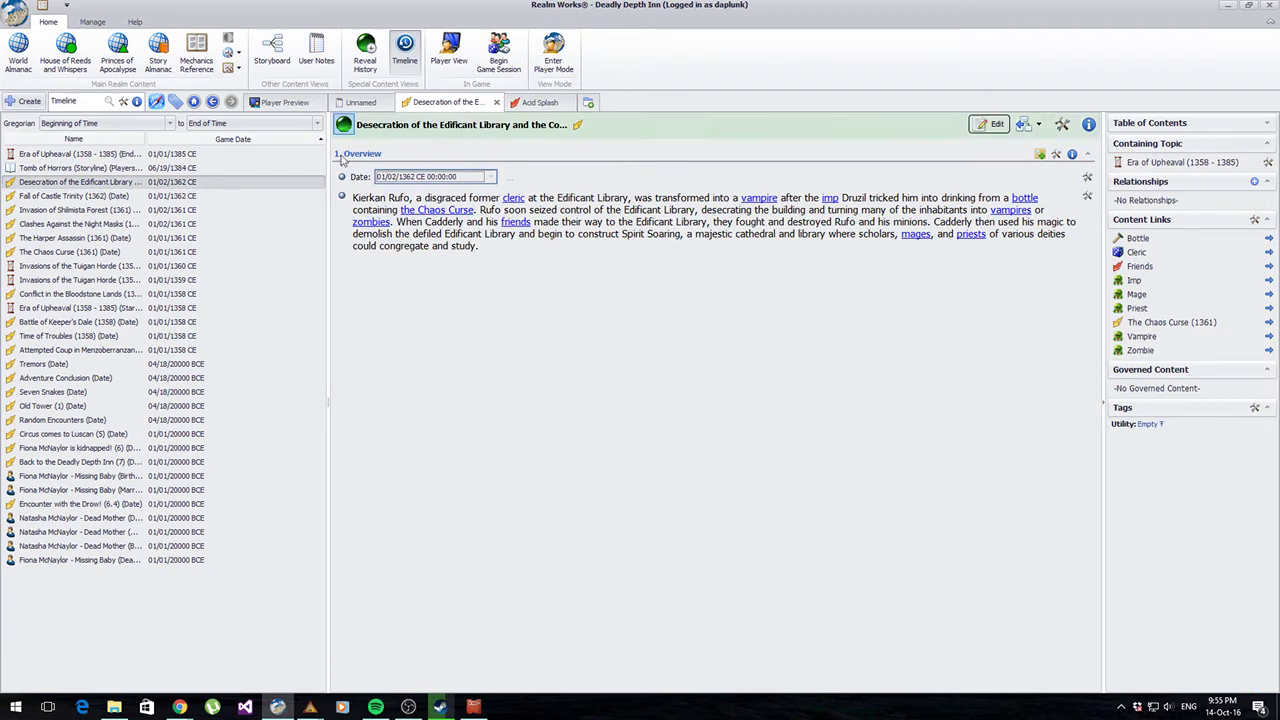
{"action": "left_click", "coordinate": [341, 177]}
{"action": "left_click", "coordinate": [341, 197]}
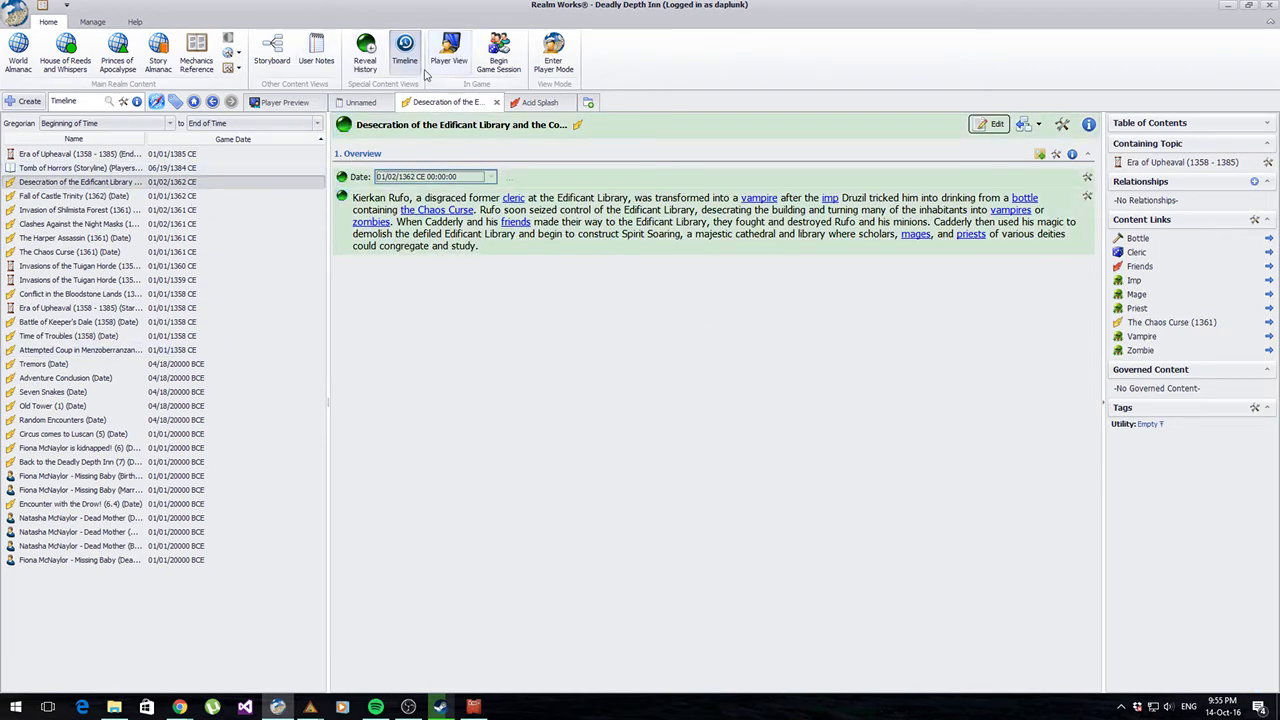
Step: Open the player view and close the displayed character, Beggar Ghoul picture and Rivergard Keep map windows
{"action": "left_click", "coordinate": [447, 52]}
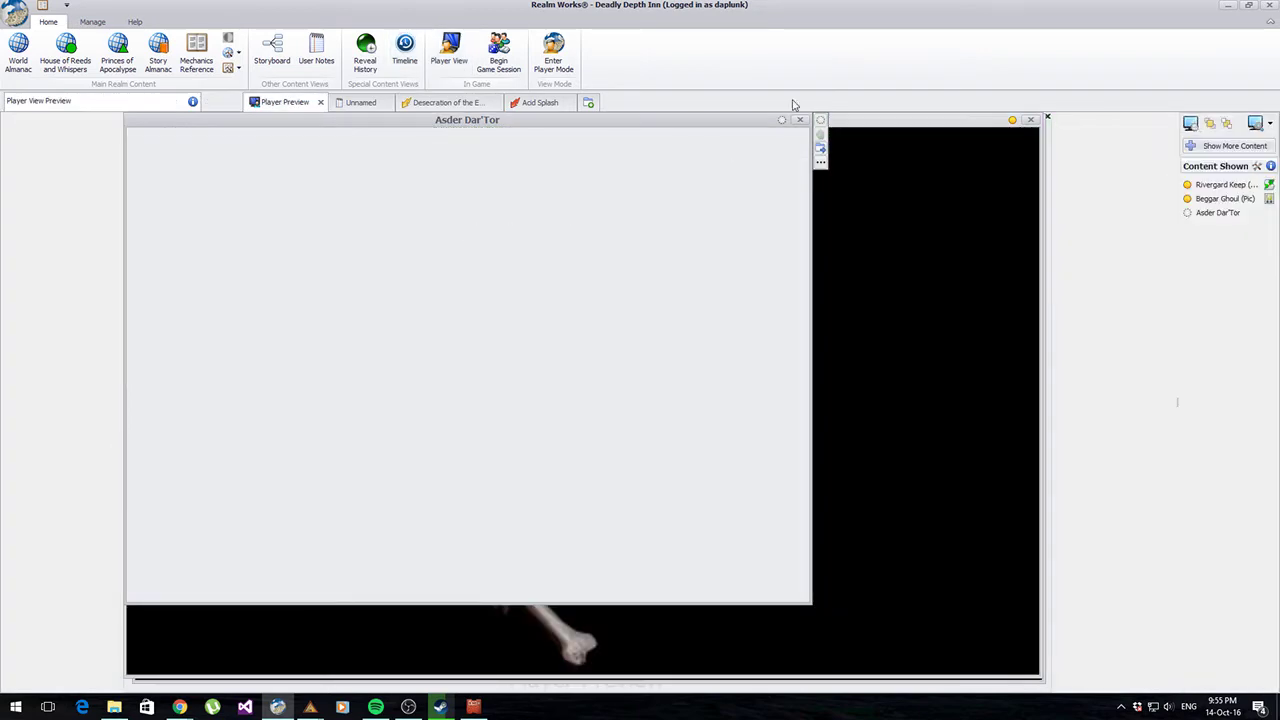
{"action": "left_click", "coordinate": [801, 122]}
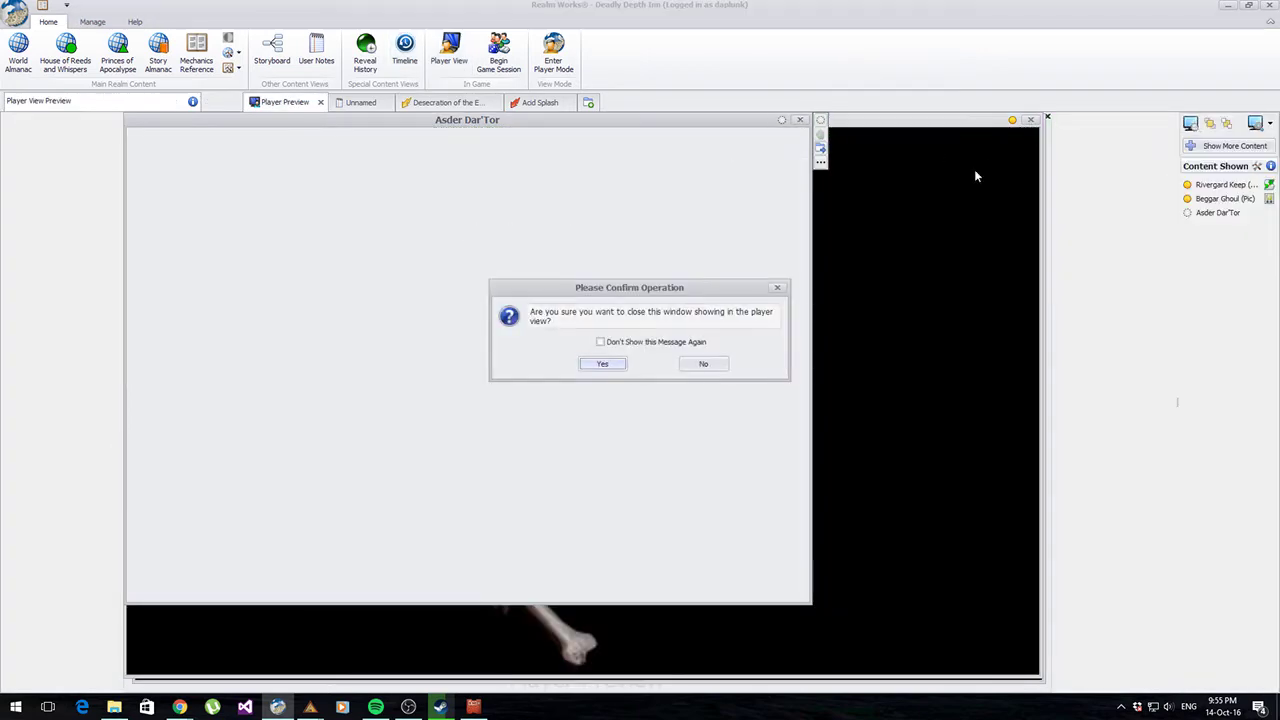
{"action": "left_click", "coordinate": [599, 363]}
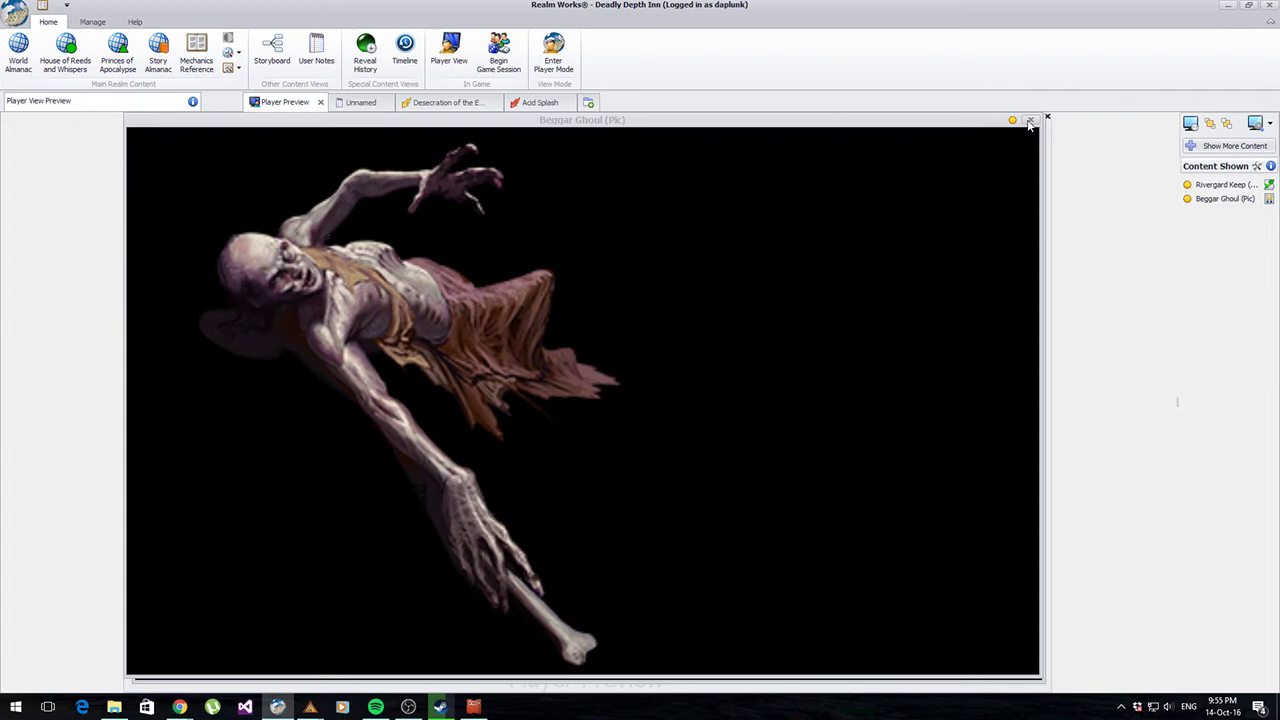
{"action": "left_click", "coordinate": [1029, 122]}
{"action": "left_click", "coordinate": [600, 365]}
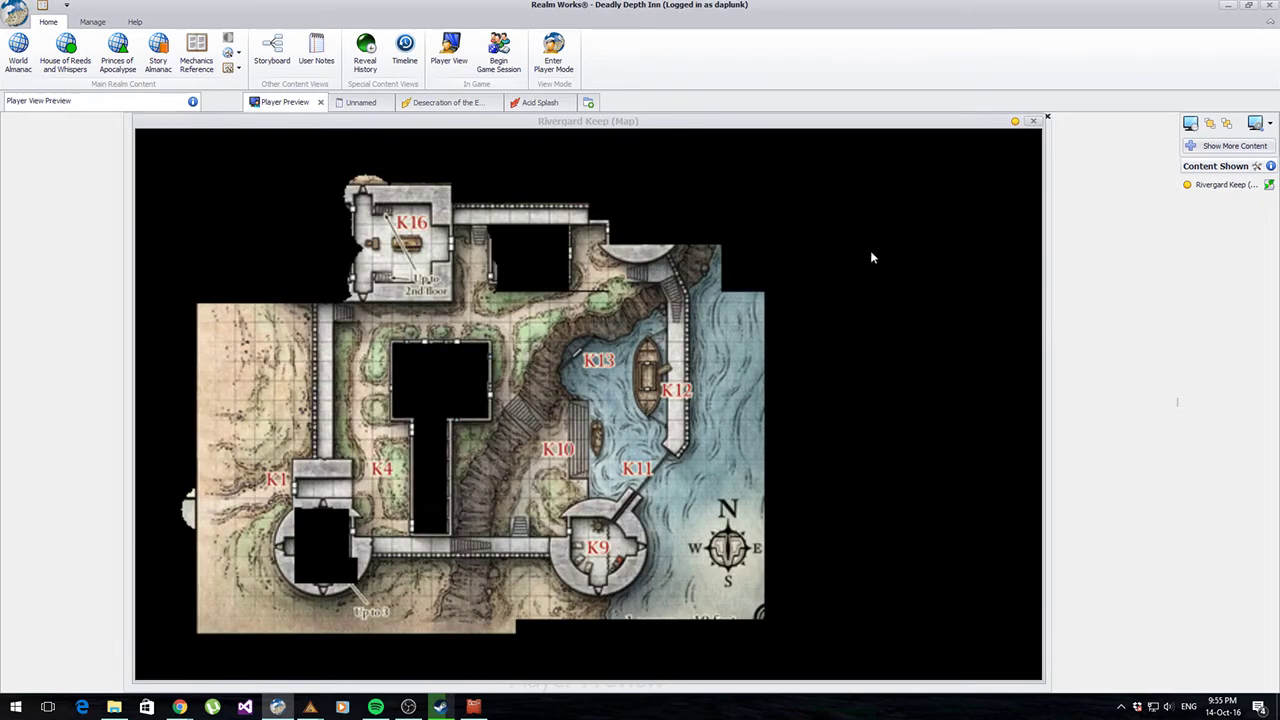
{"action": "left_click", "coordinate": [1033, 121]}
{"action": "left_click", "coordinate": [600, 366]}
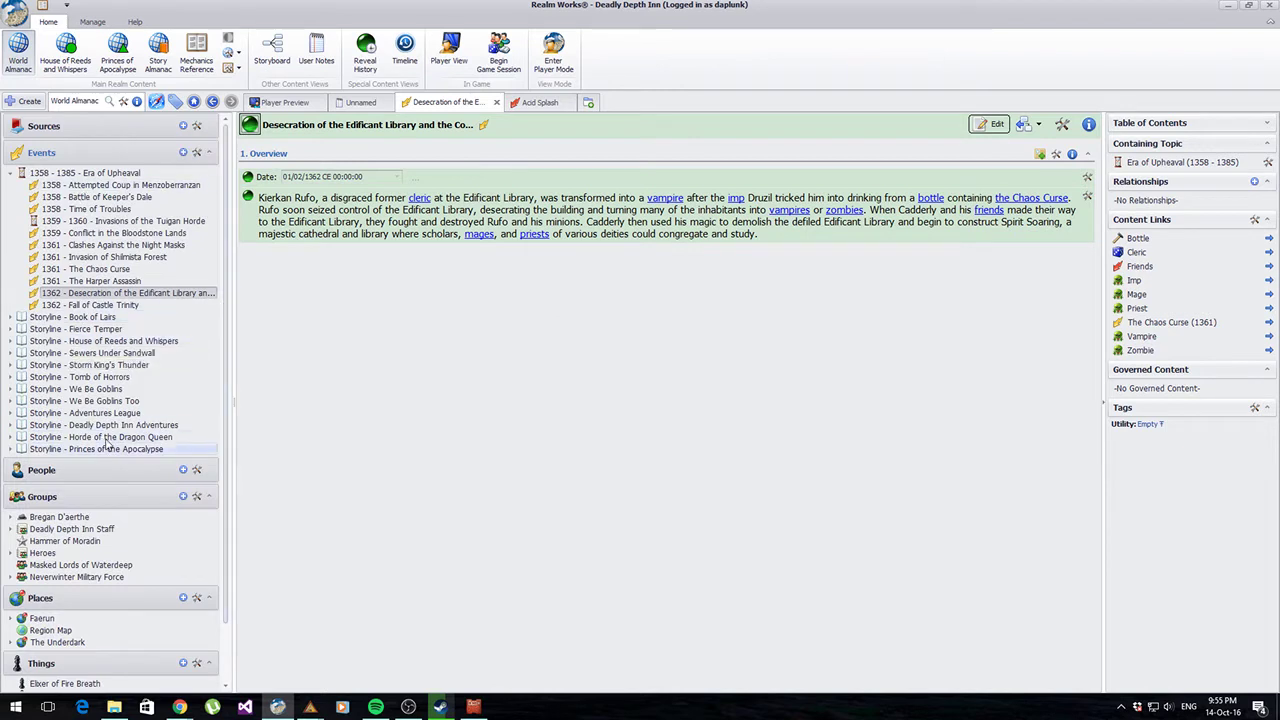
Step: Review the Era of Upheaval, Attempted Coup in Menzoberranzan, Battle of Keeper's Dale and Time of Troubles topics, and check the player view
{"action": "left_click", "coordinate": [38, 173]}
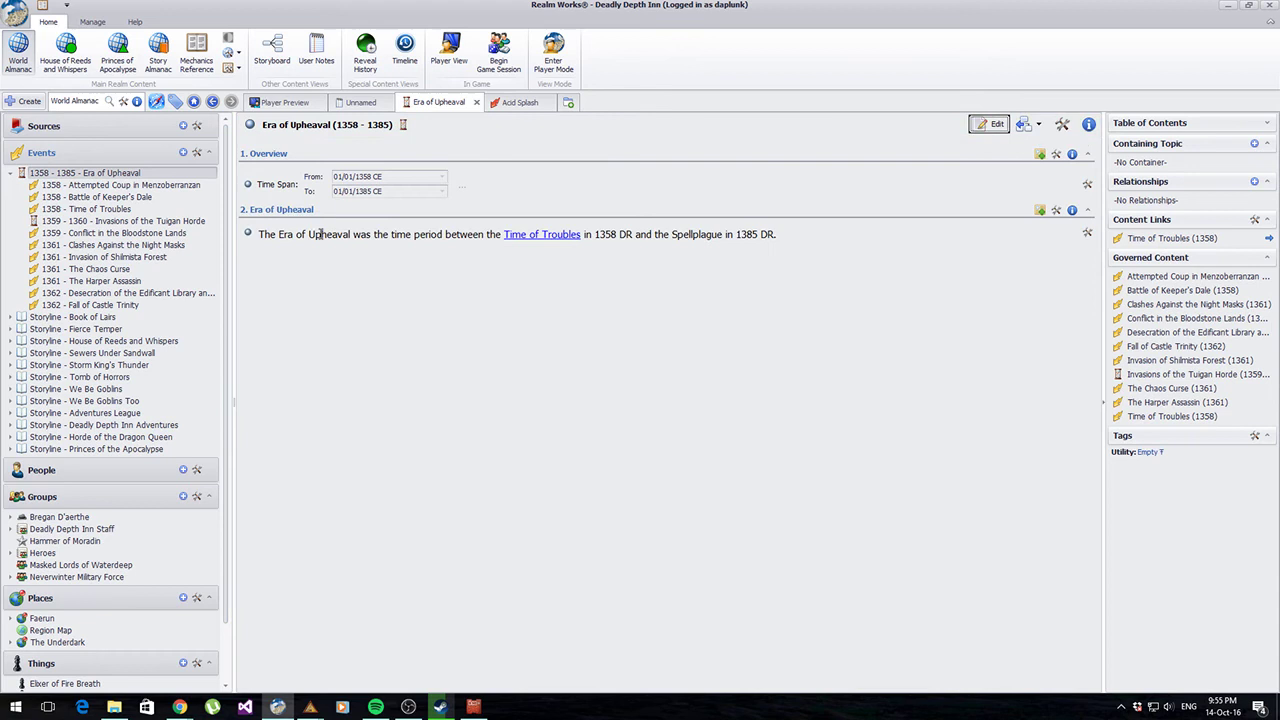
{"action": "left_click", "coordinate": [66, 186]}
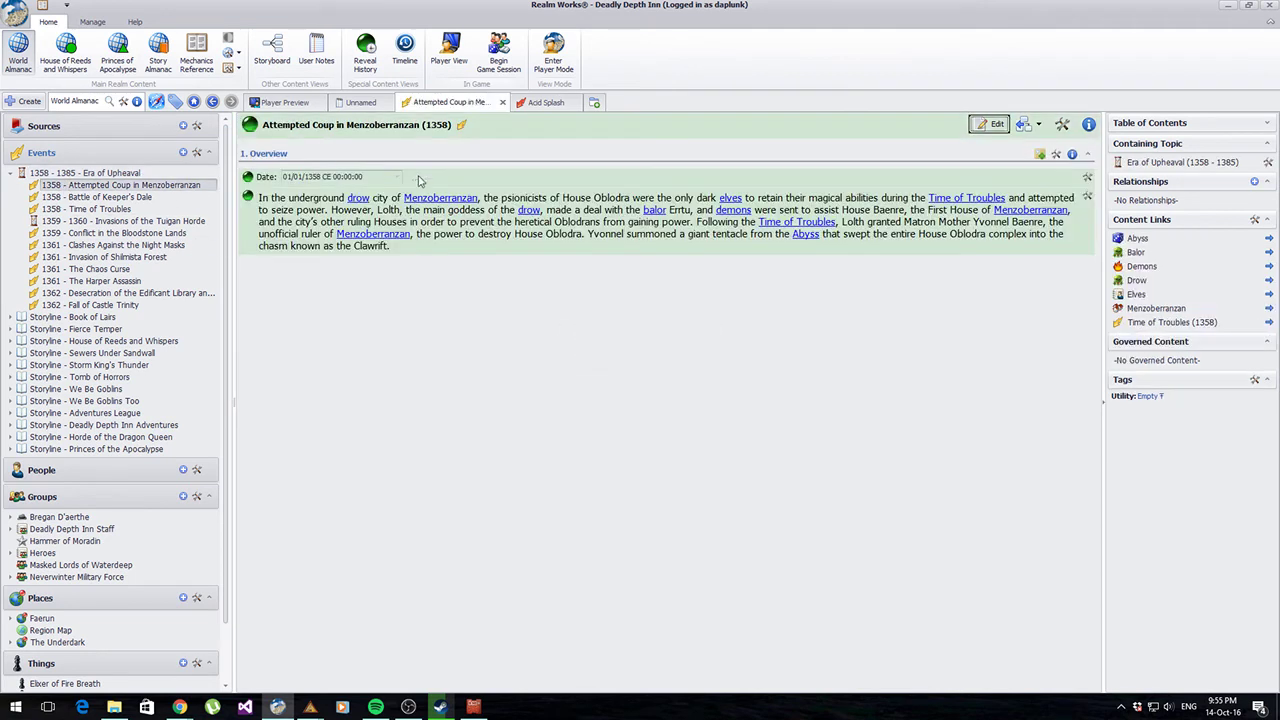
{"action": "left_click", "coordinate": [110, 197]}
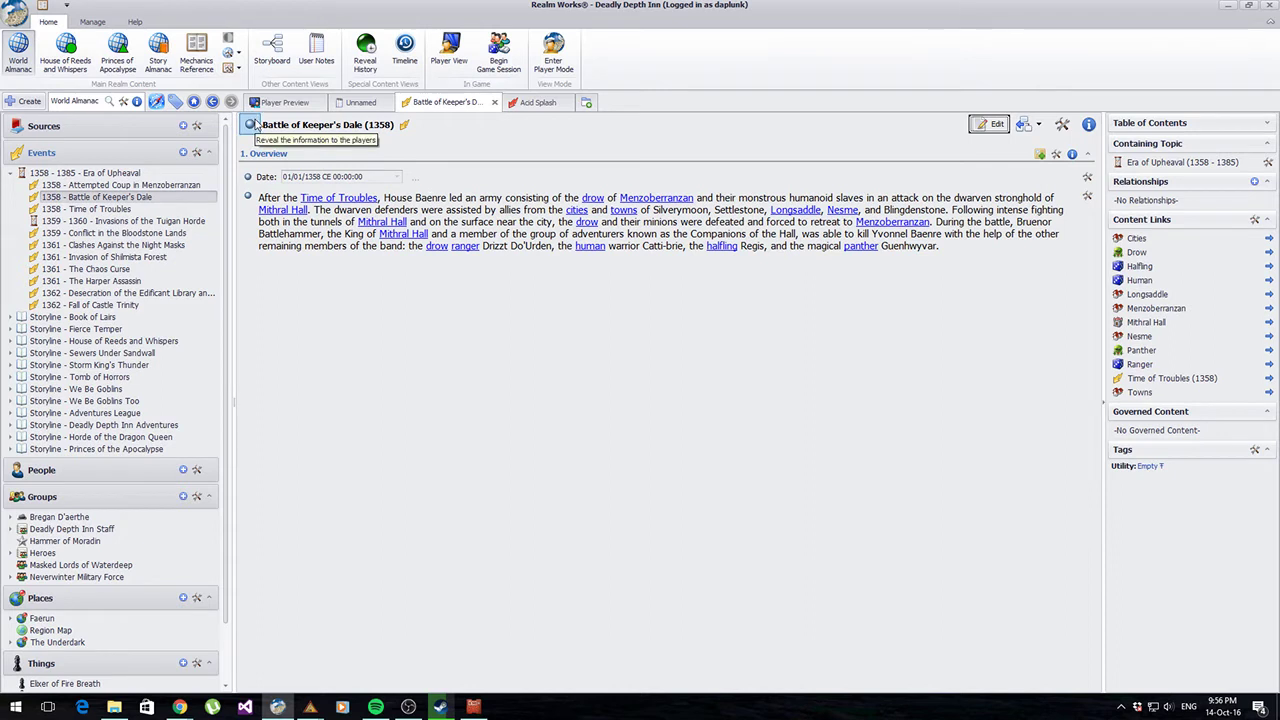
{"action": "left_click", "coordinate": [449, 50]}
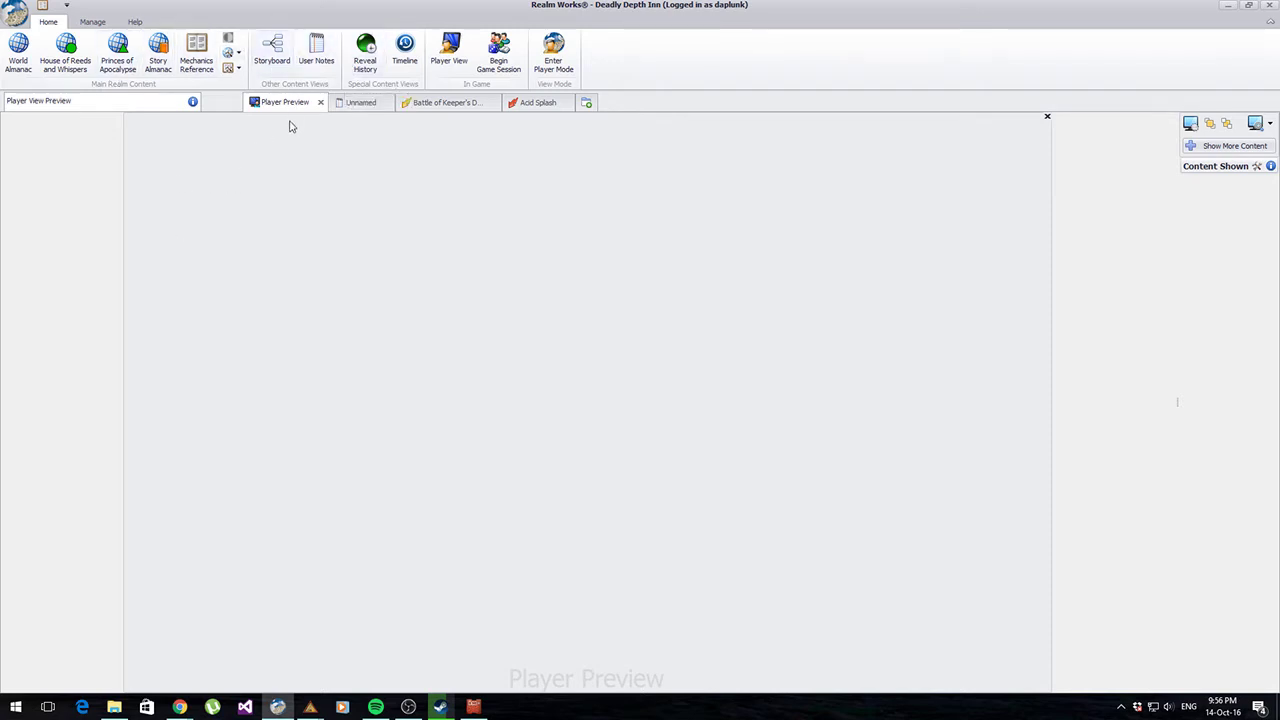
{"action": "left_click", "coordinate": [18, 50]}
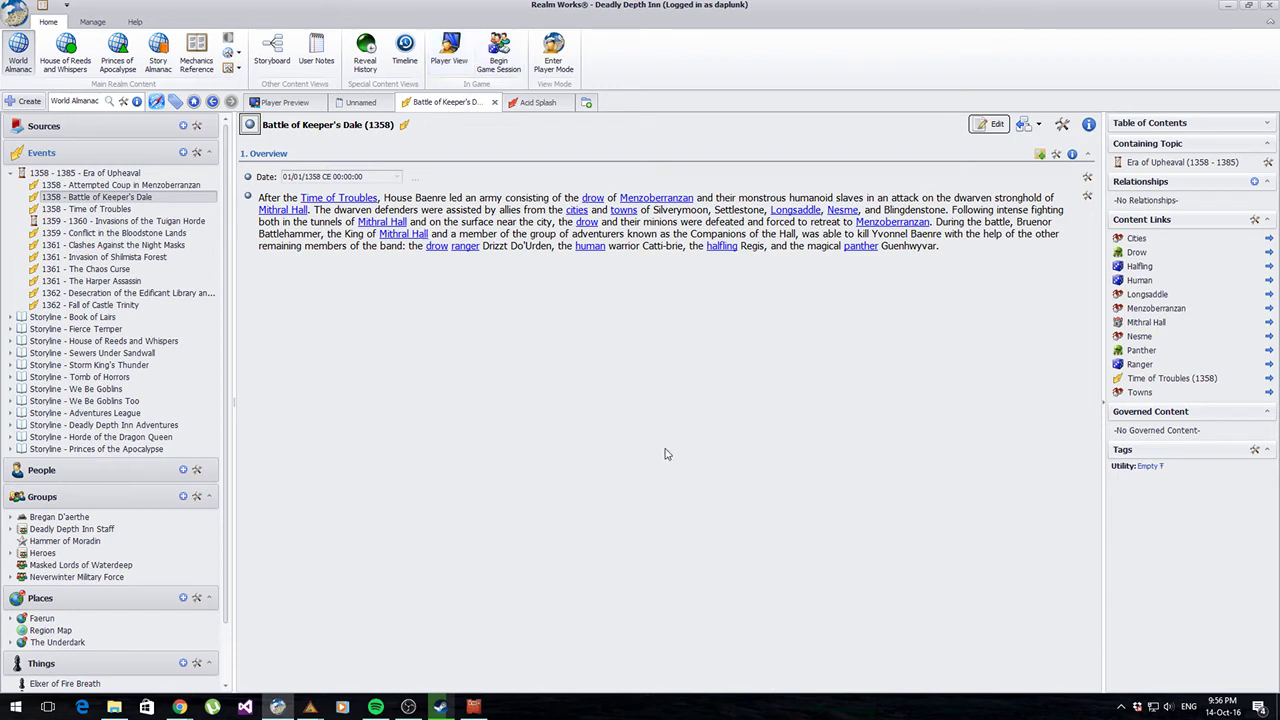
{"action": "left_click", "coordinate": [100, 209]}
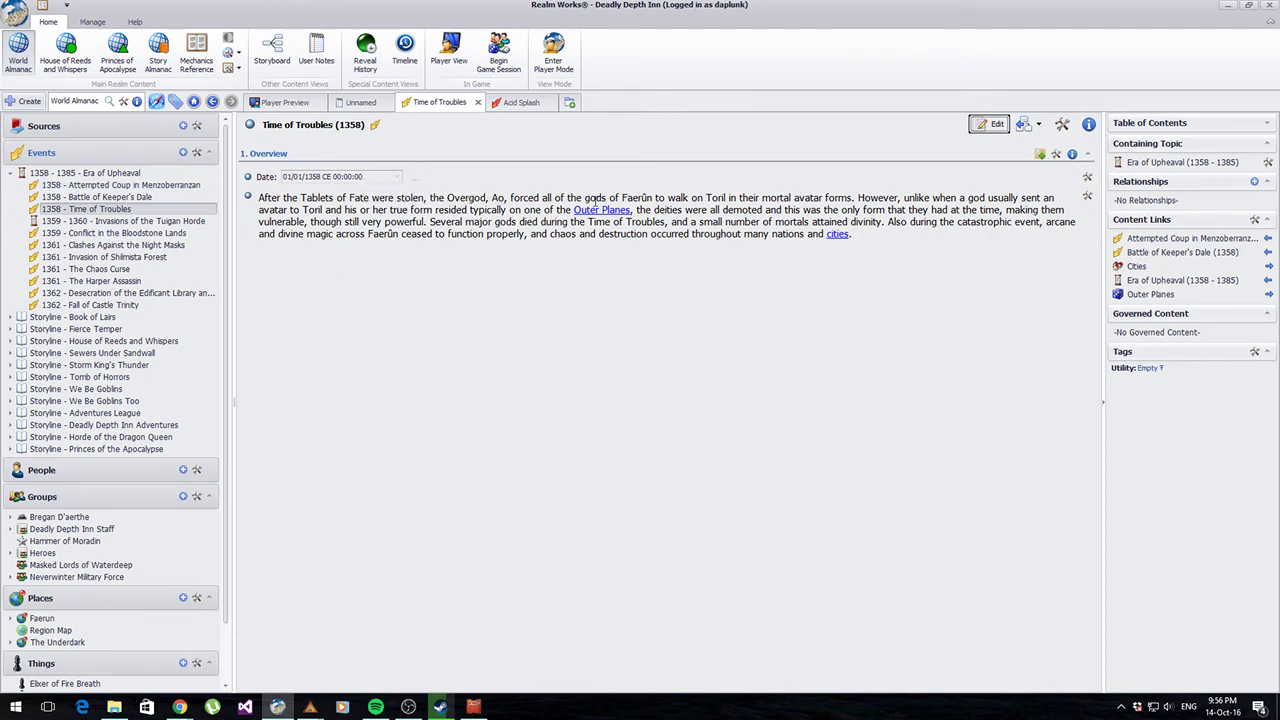
Step: View the Fall of Castle Trinity and Invasion of Shilmista Forest events from the Timeline, and bring up the Storyboard
{"action": "left_click", "coordinate": [404, 62]}
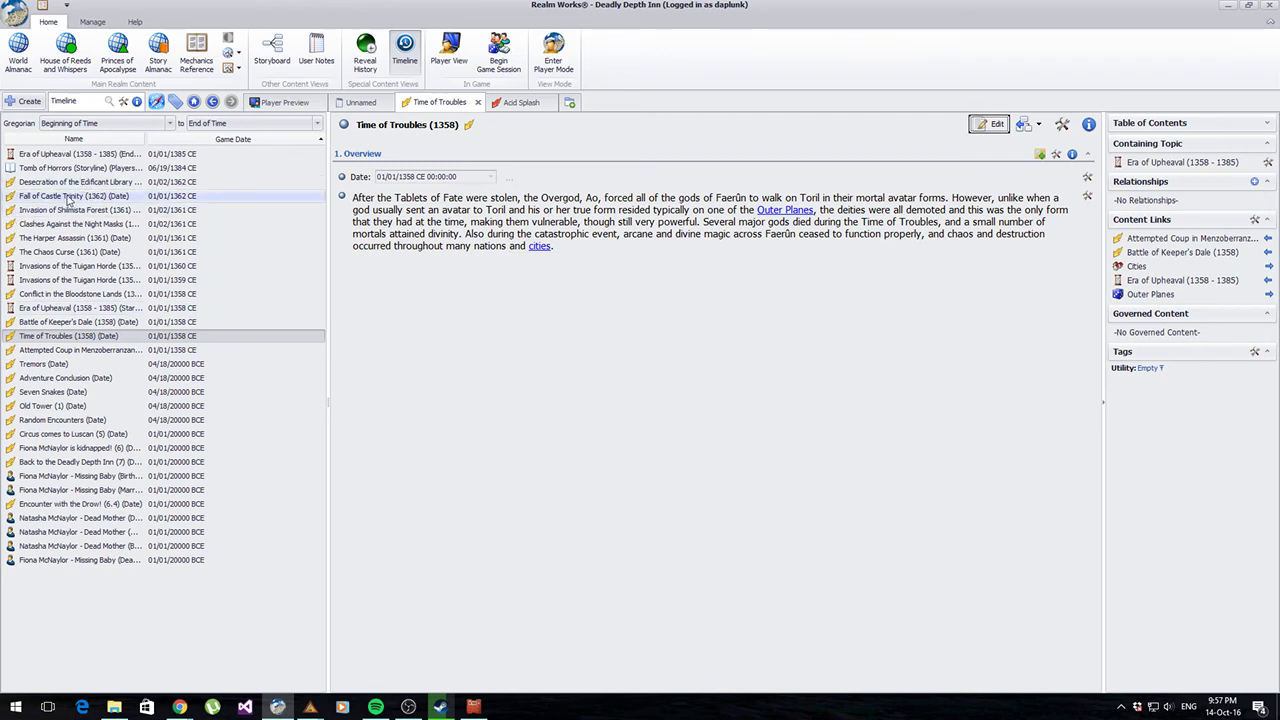
{"action": "left_click", "coordinate": [190, 196]}
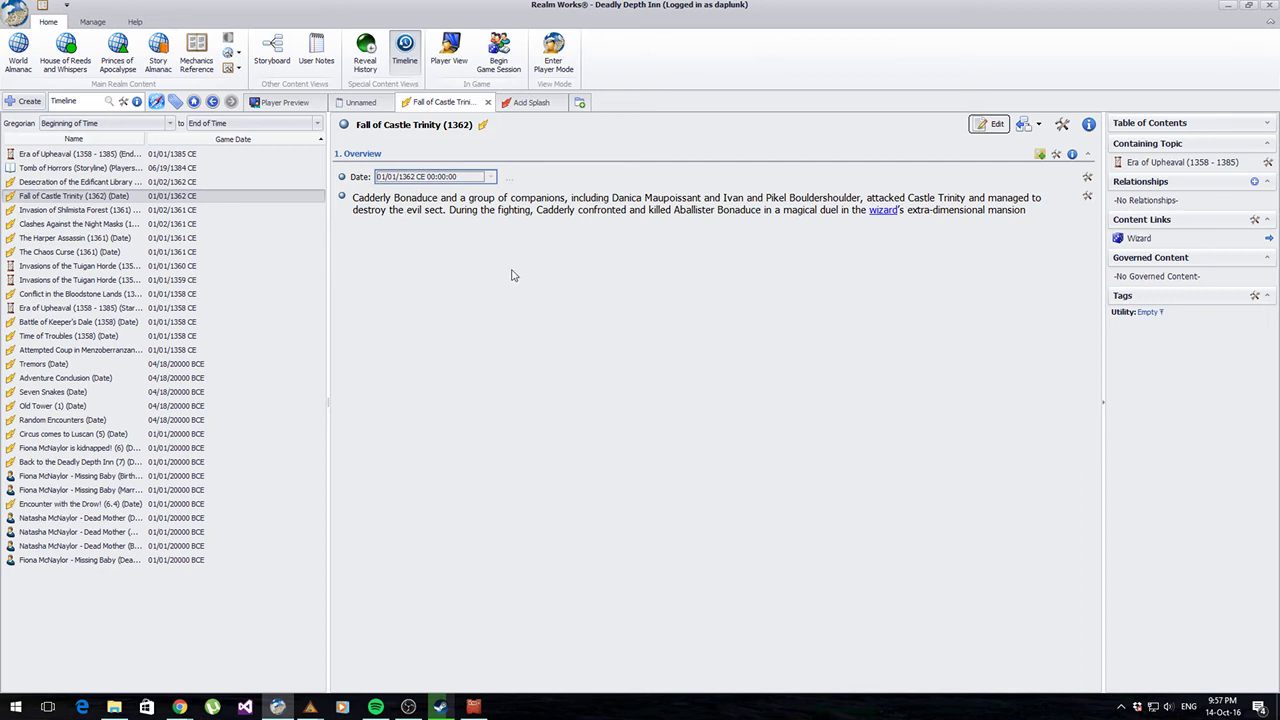
{"action": "left_click", "coordinate": [57, 210]}
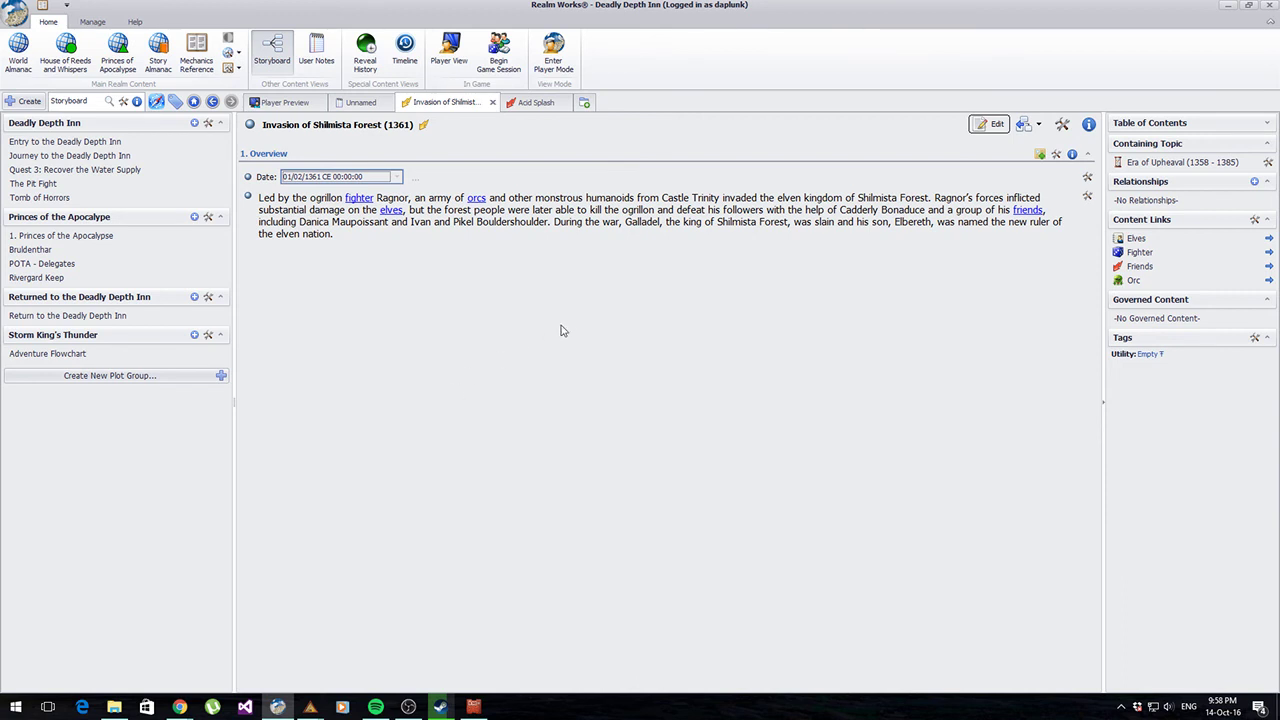
{"action": "left_click_drag", "start_coordinate": [358, 238], "coordinate": [180, 183]}
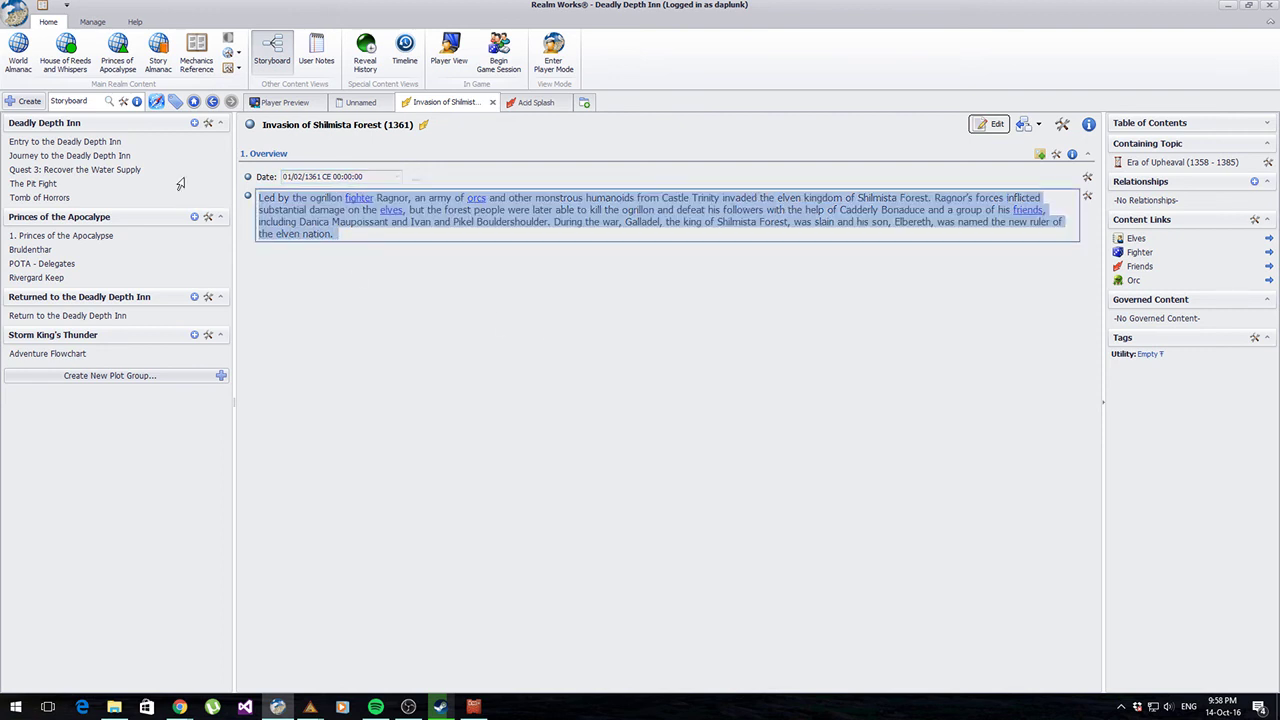